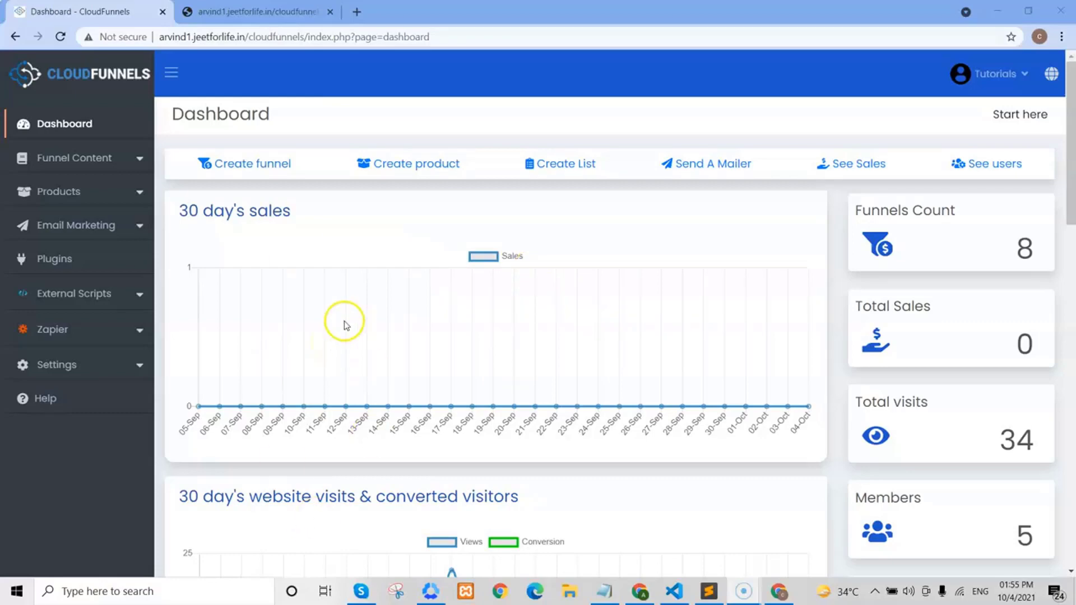
- Expand Funnel Content in the sidebar and show the Funnels and sites list of 8 funnels
click(118, 161)
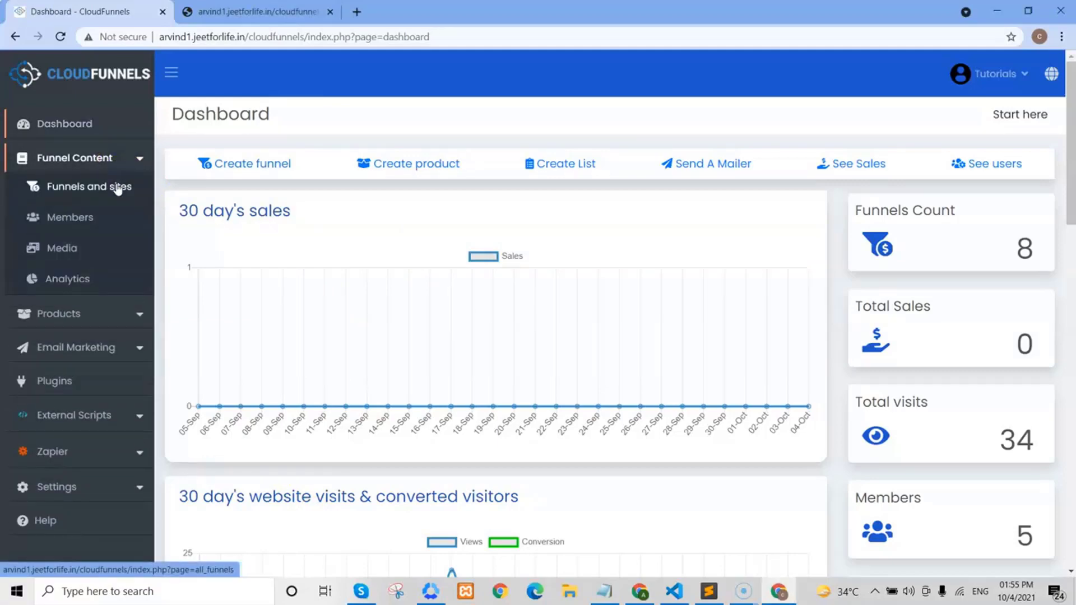
click(118, 188)
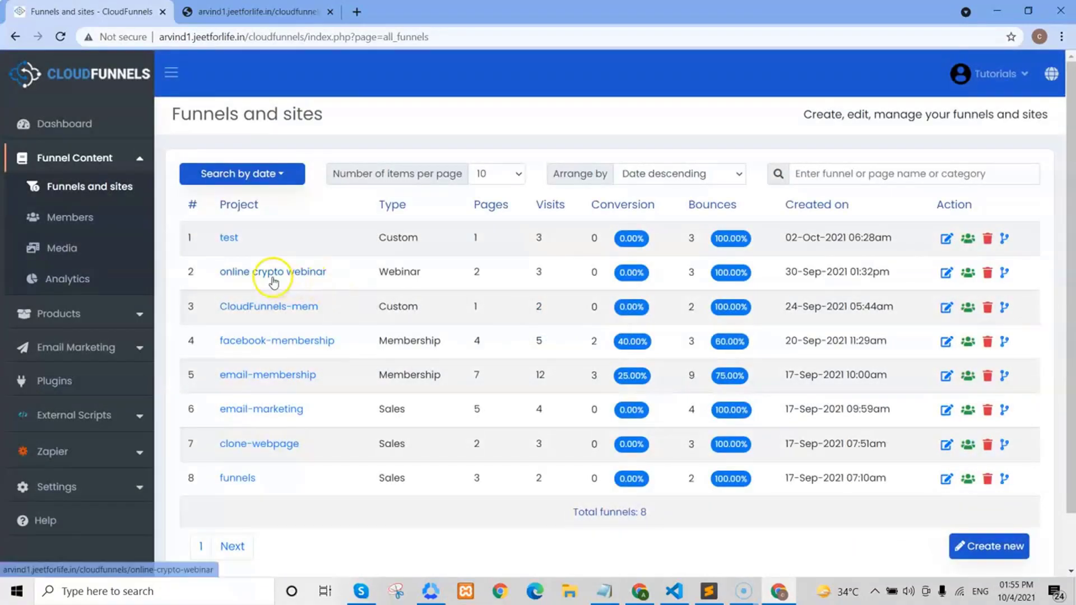
- Edit the online crypto webinar funnel and visit its Registration Page live in a new tab
click(947, 274)
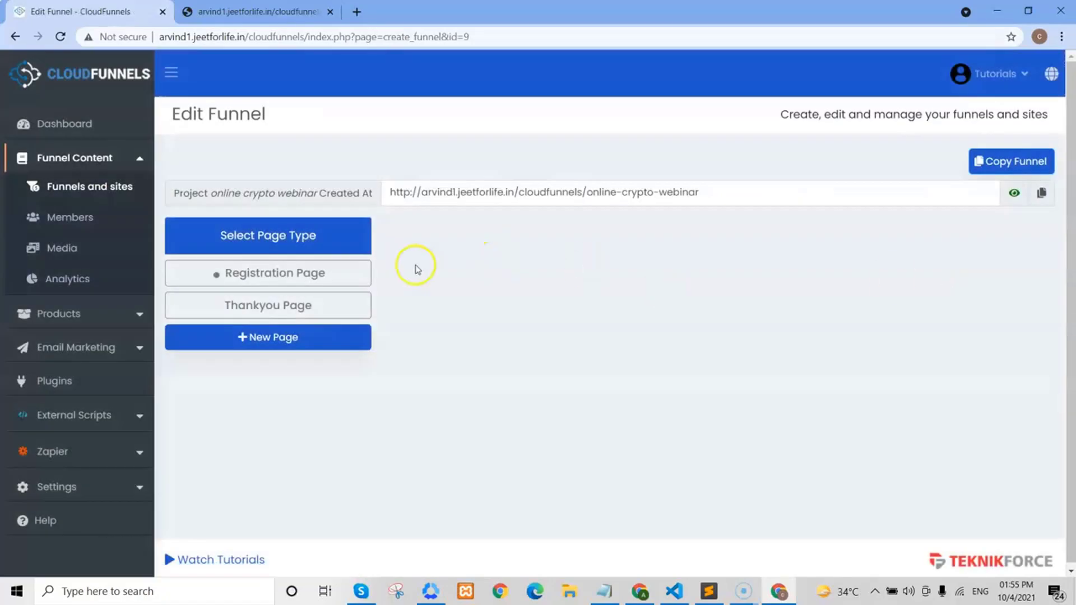
click(216, 275)
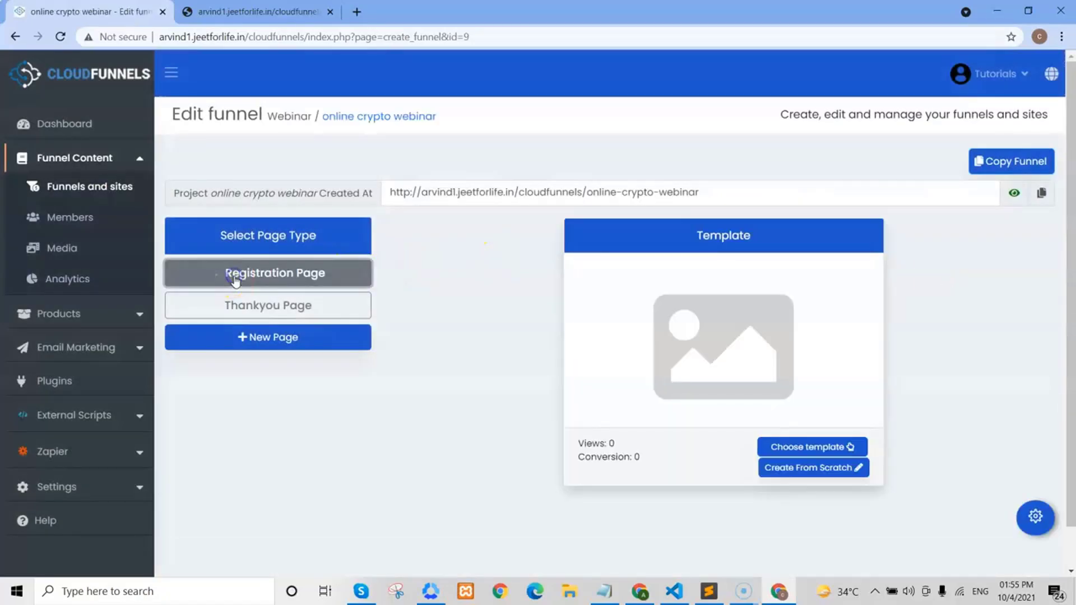
right_click(210, 274)
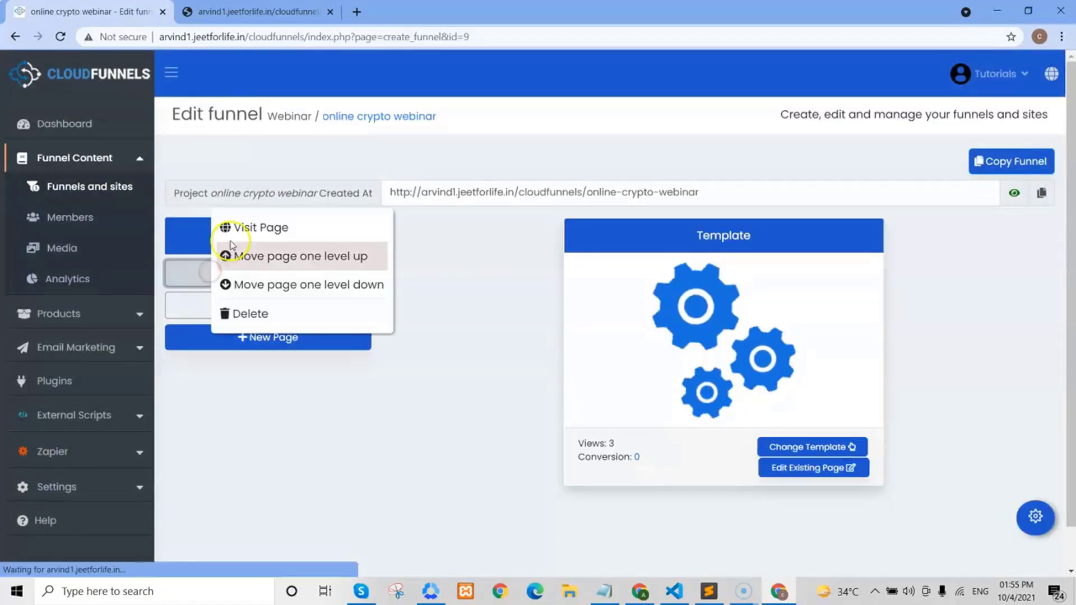
click(267, 235)
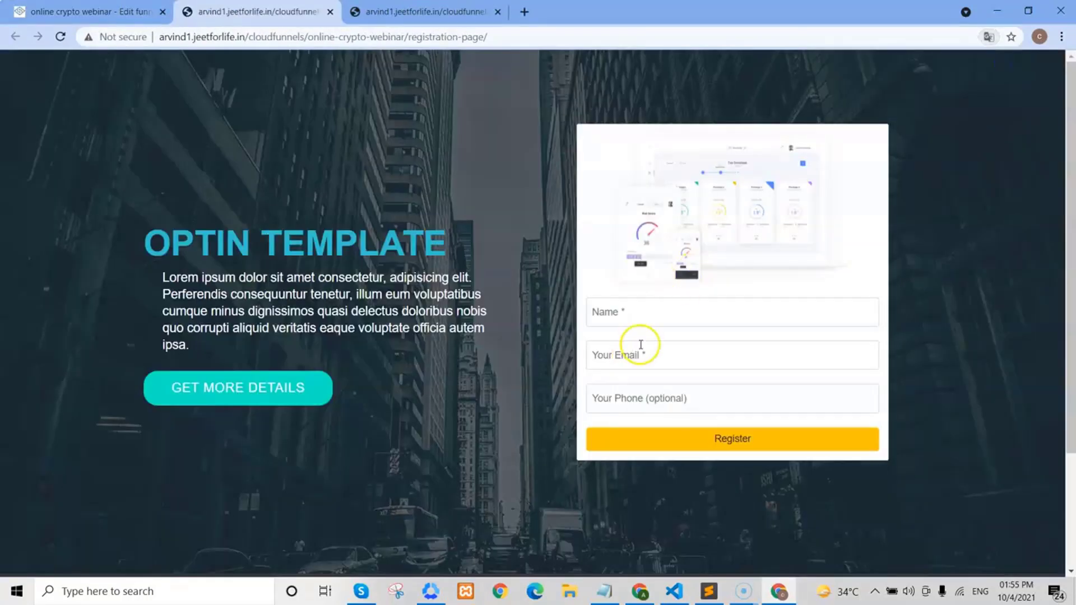
- Inspect the form markup to confirm the name, email and phone input names, then return to the editor tab
click(633, 312)
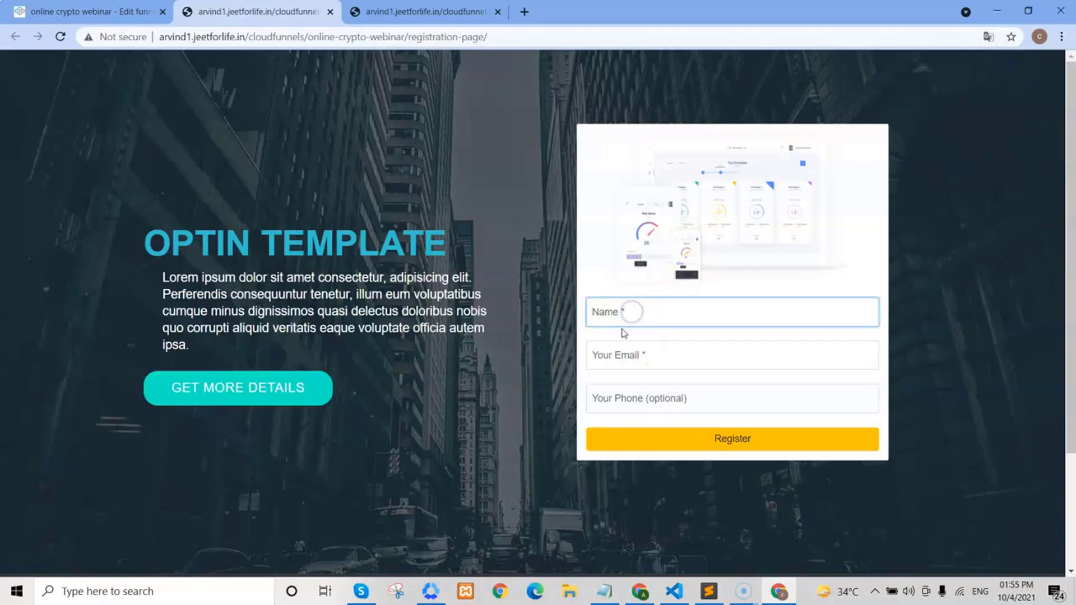
click(630, 356)
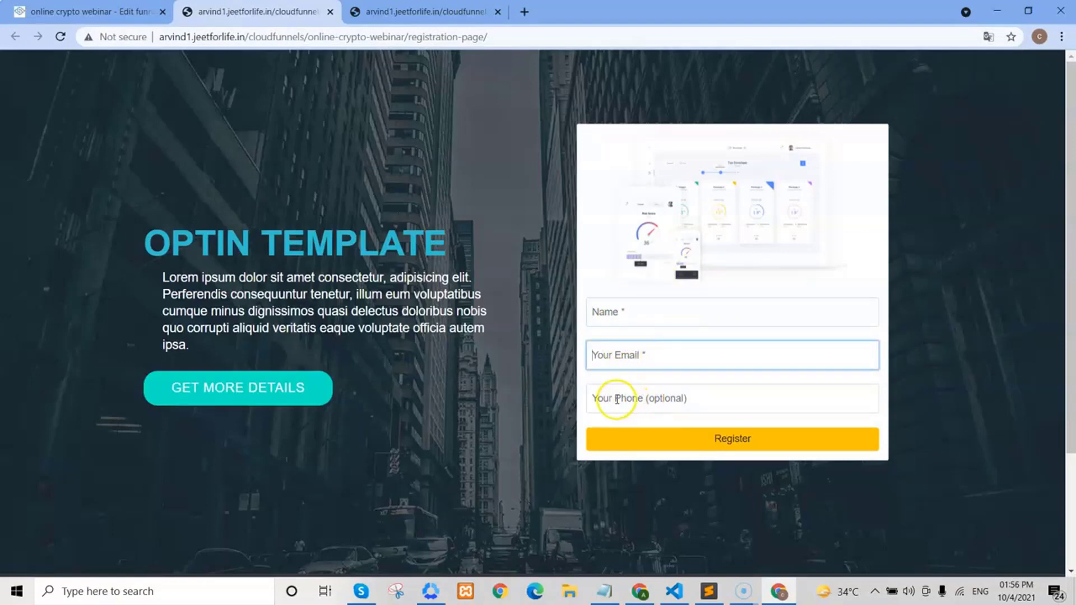
right_click(617, 349)
click(657, 558)
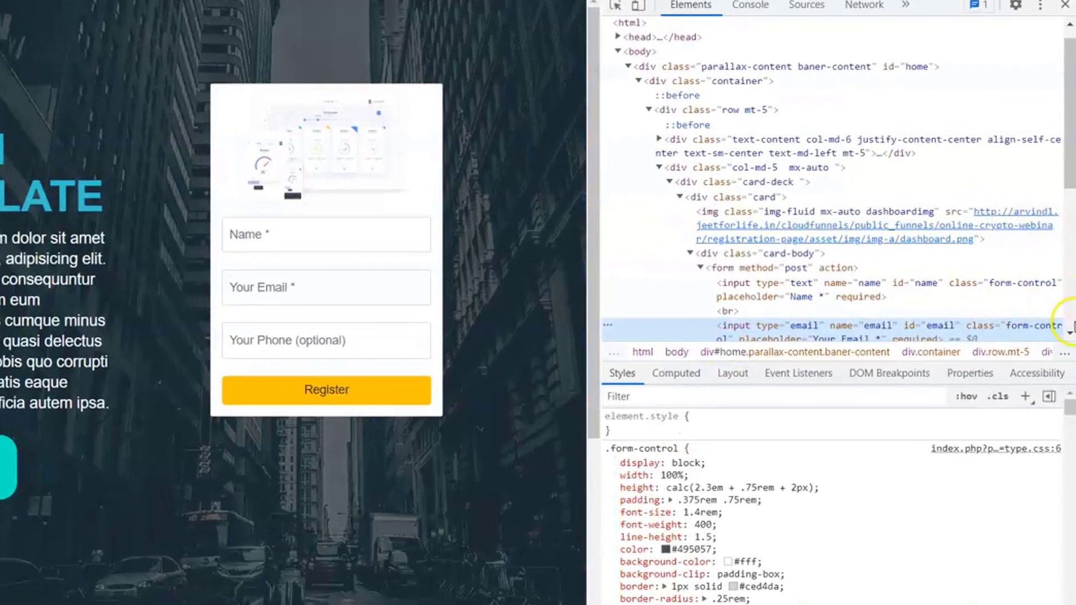
click(1070, 333)
click(1070, 333)
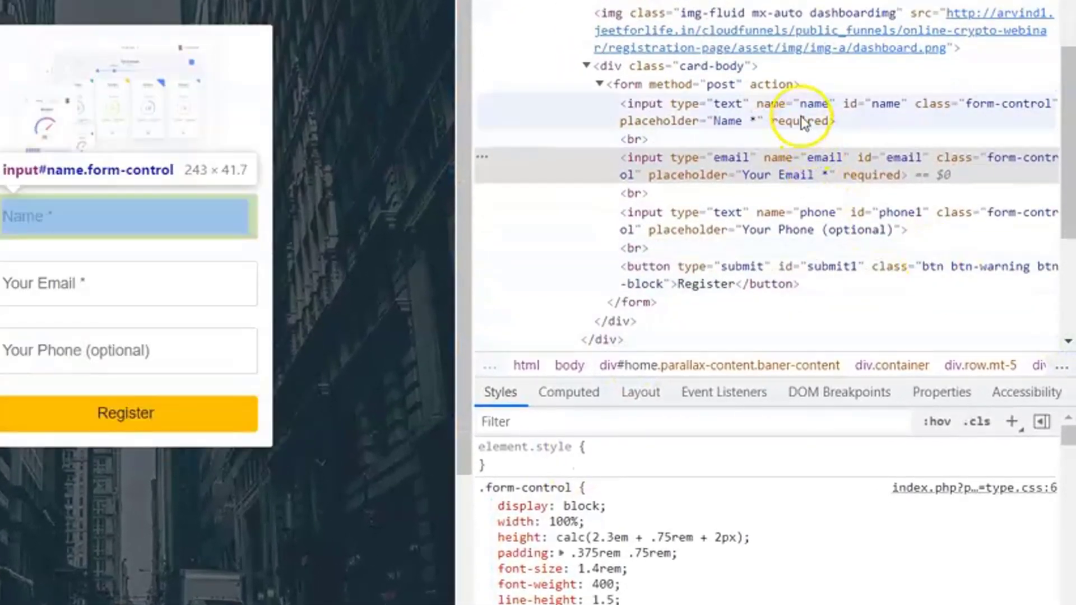
click(803, 122)
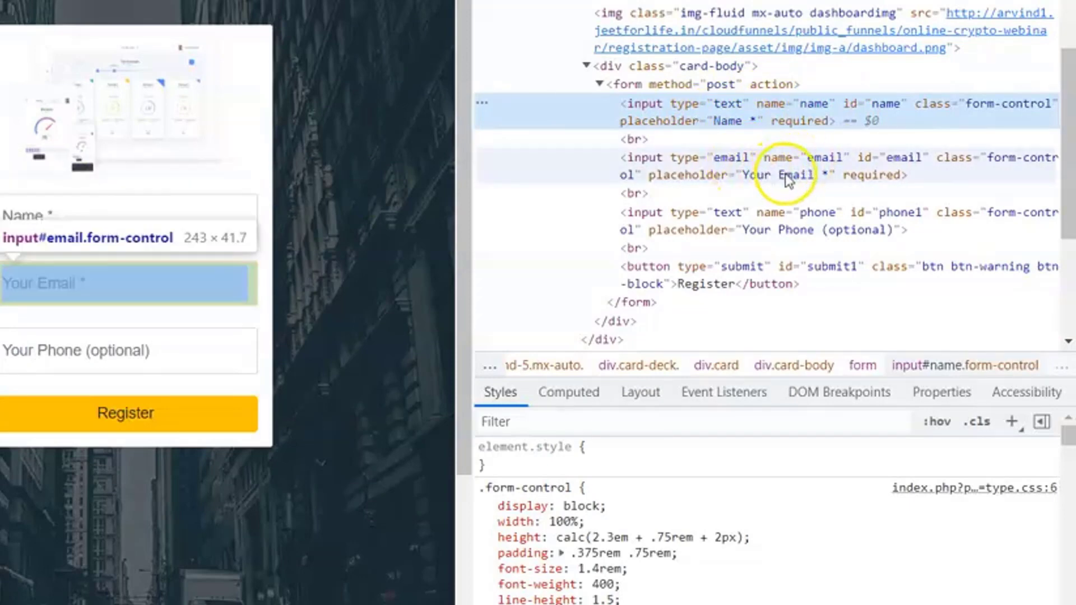
click(732, 220)
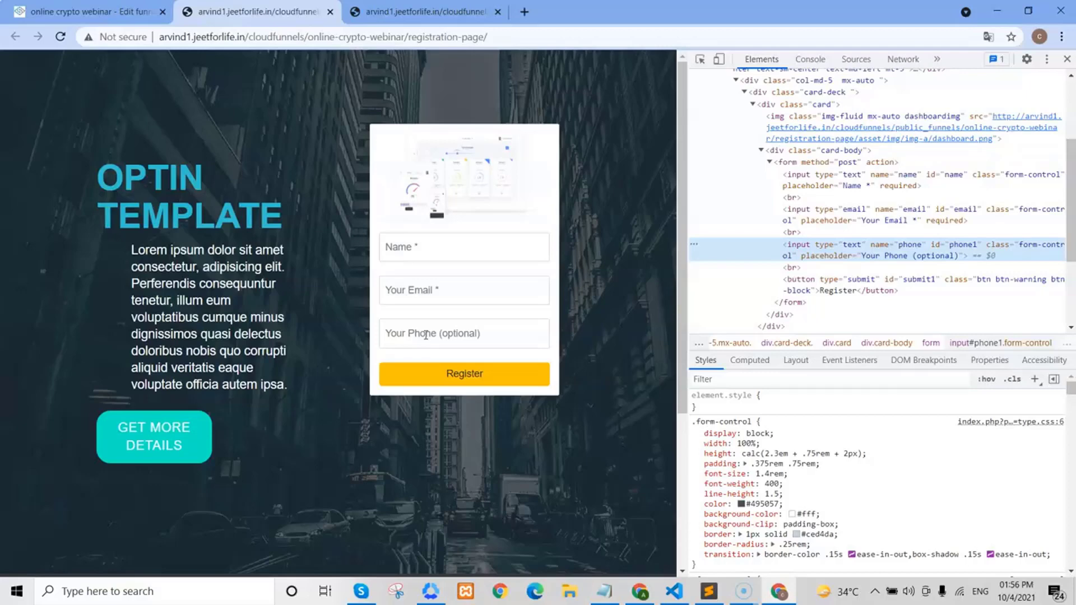
key(ctrl+1)
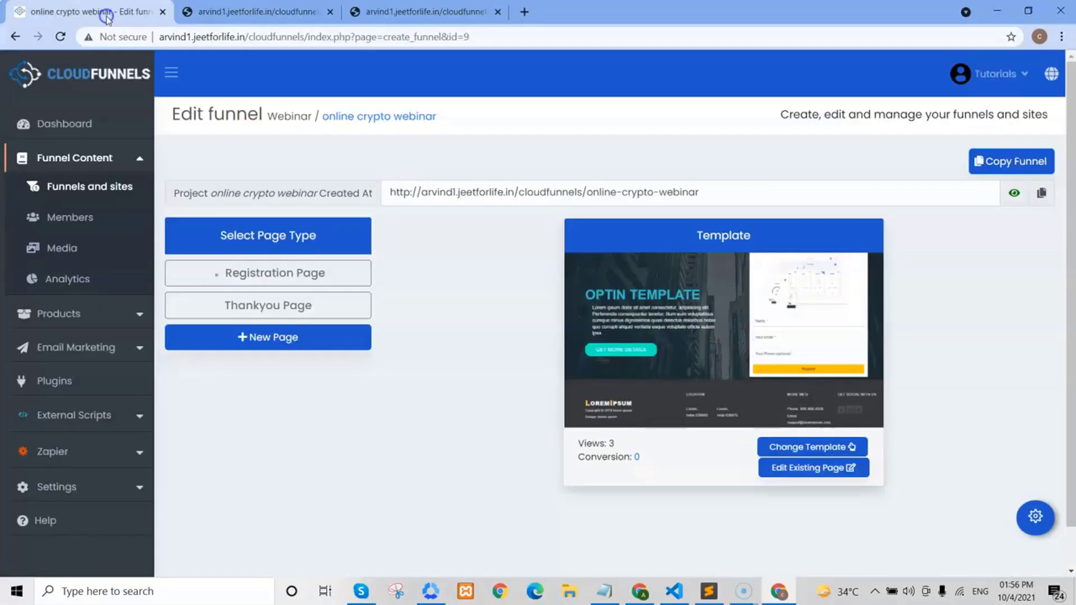
- Open the registration page settings and compare its valid input names with the live form's phone field
click(315, 273)
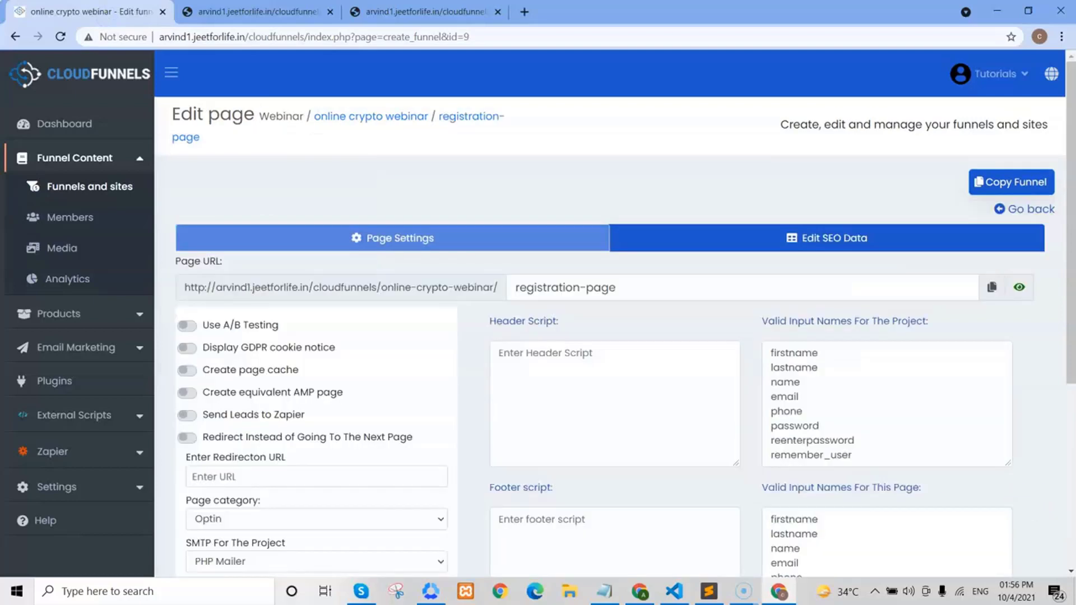
scroll(1072, 410, down, 1)
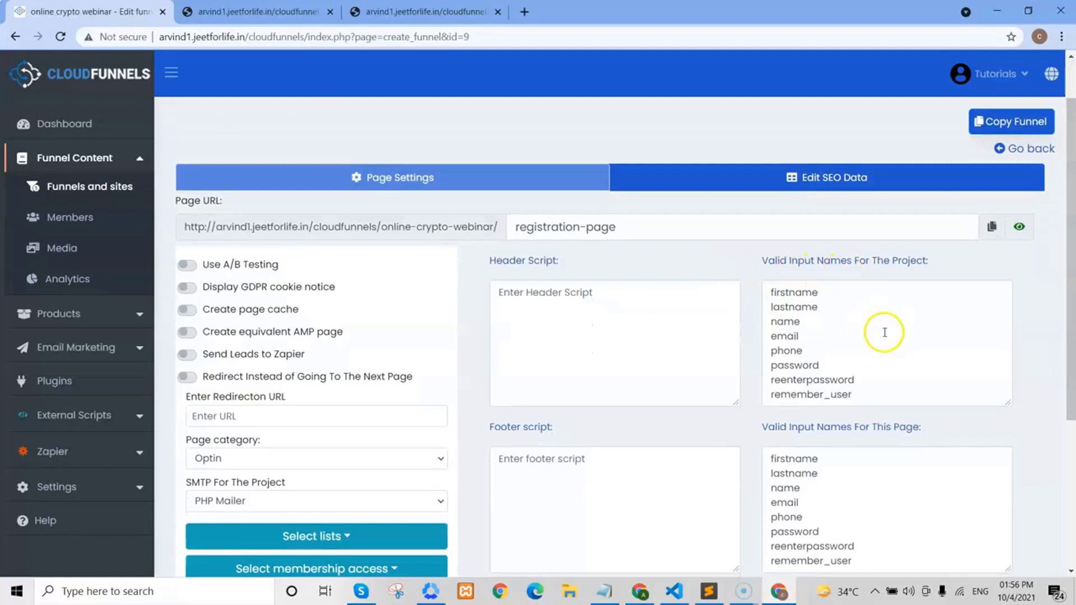
scroll(1072, 394, down, 2)
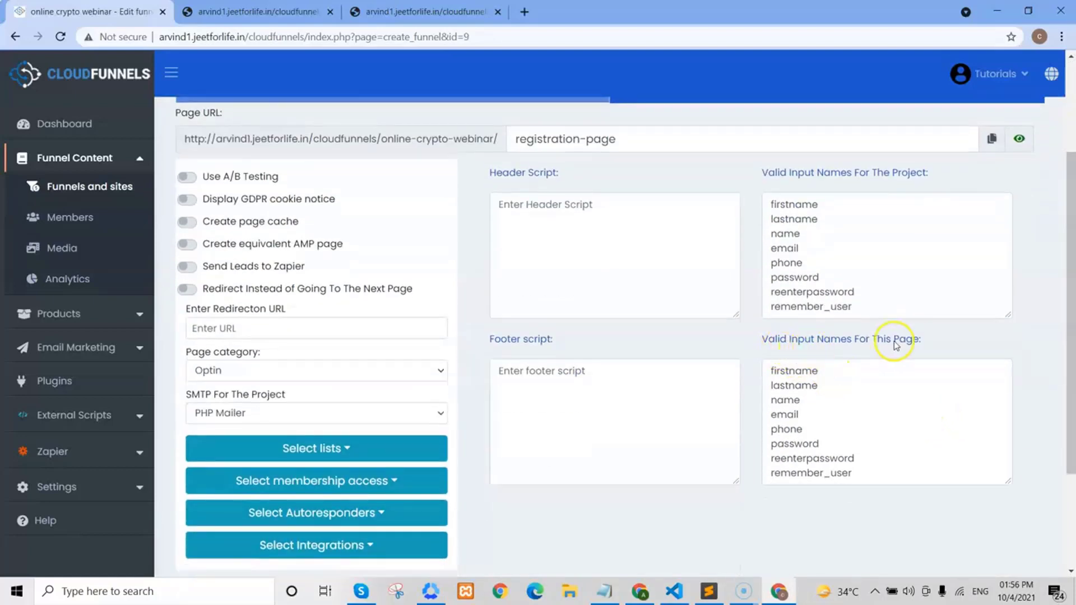
click(850, 401)
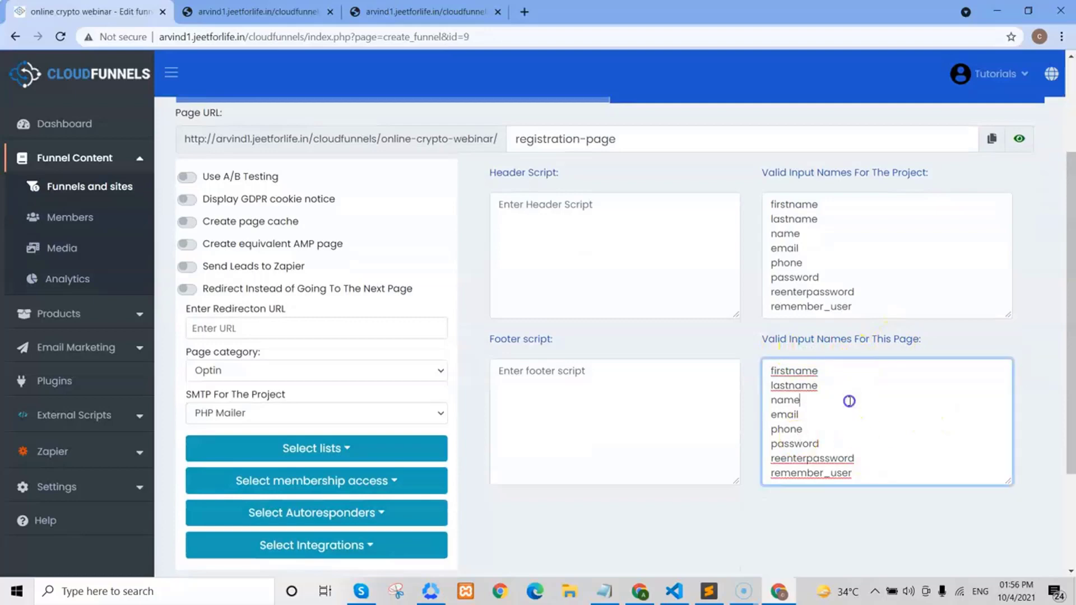
key(ctrl+Tab)
click(633, 401)
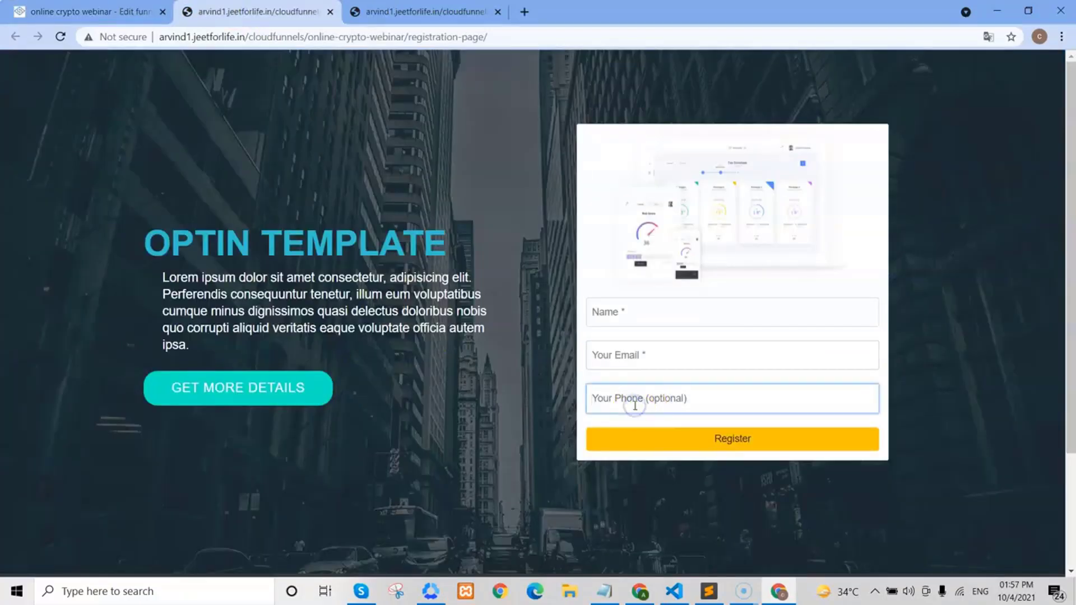
click(521, 403)
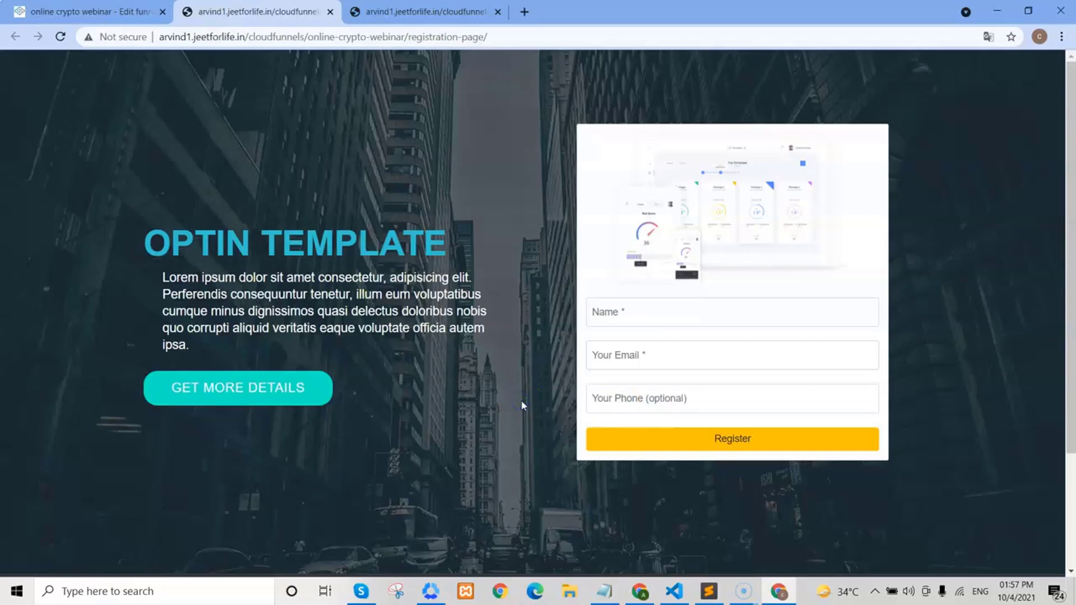
click(123, 11)
- Add 'address' after remember_user in the page's valid input names and save the settings
key(Return)
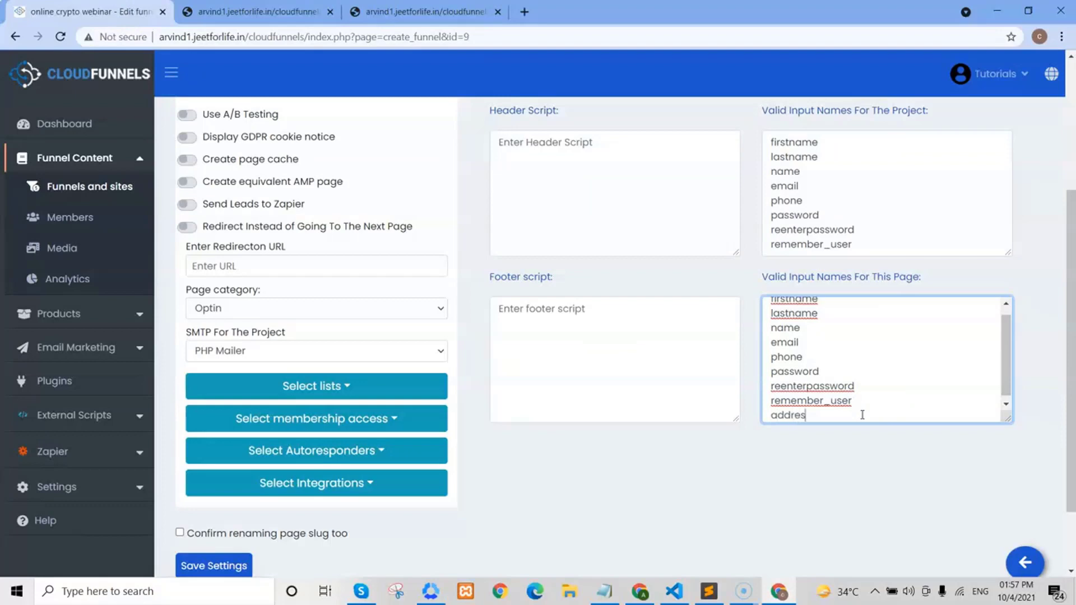
text(address)
scroll(1059, 456, down, 1)
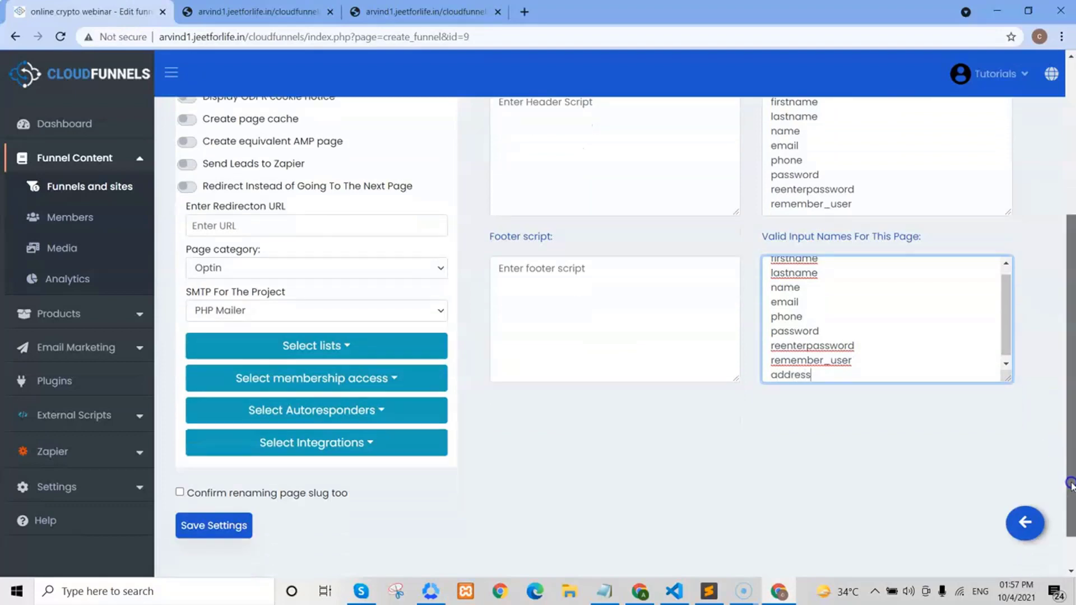
click(191, 519)
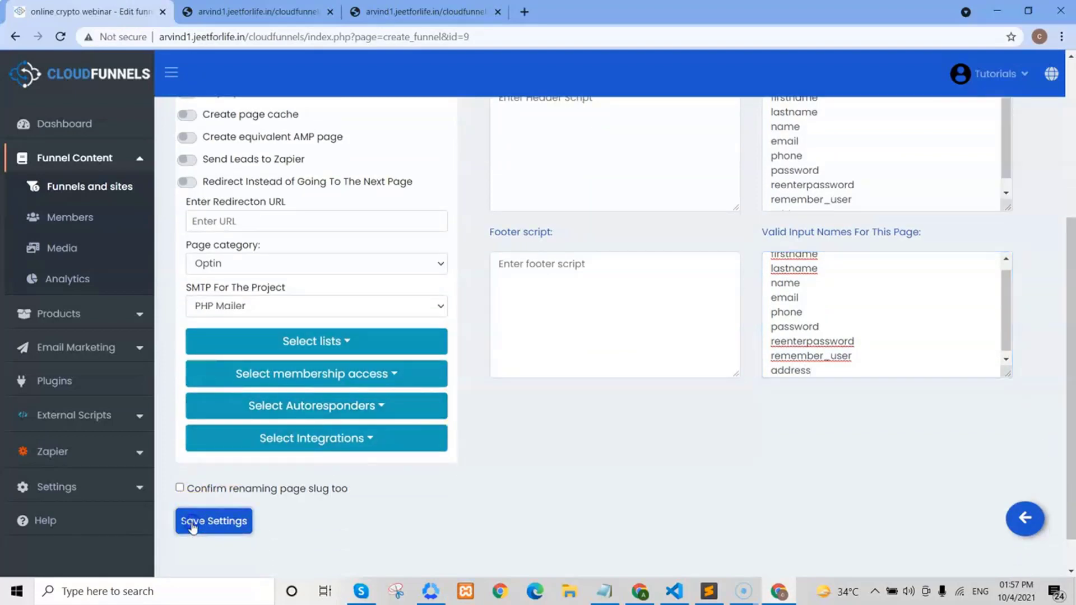
scroll(1067, 336, up, 1)
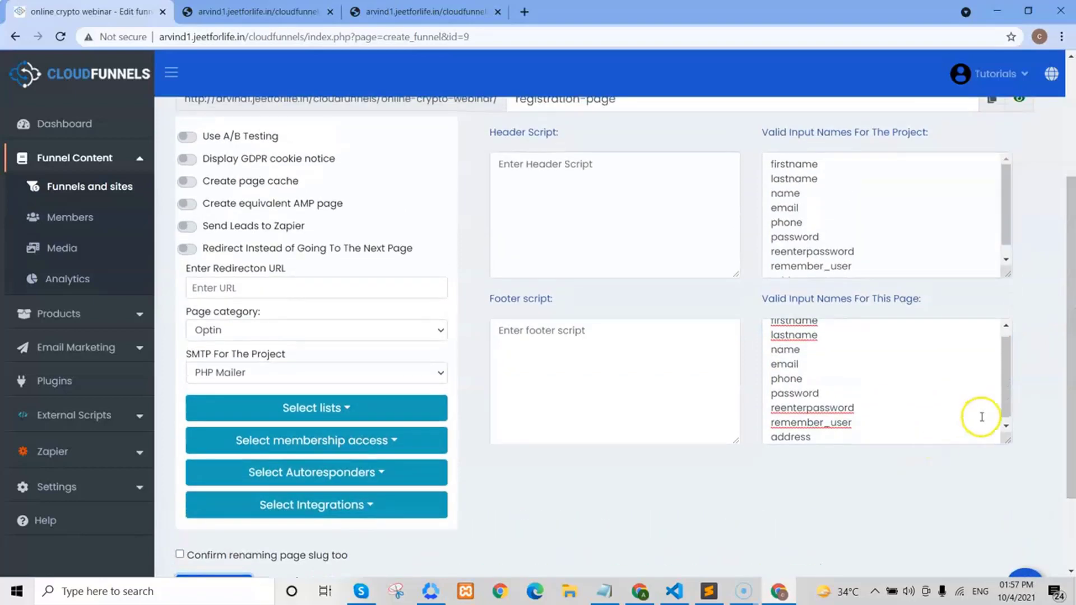
- Check that 'address' is listed in both the page and project valid input names
click(1004, 411)
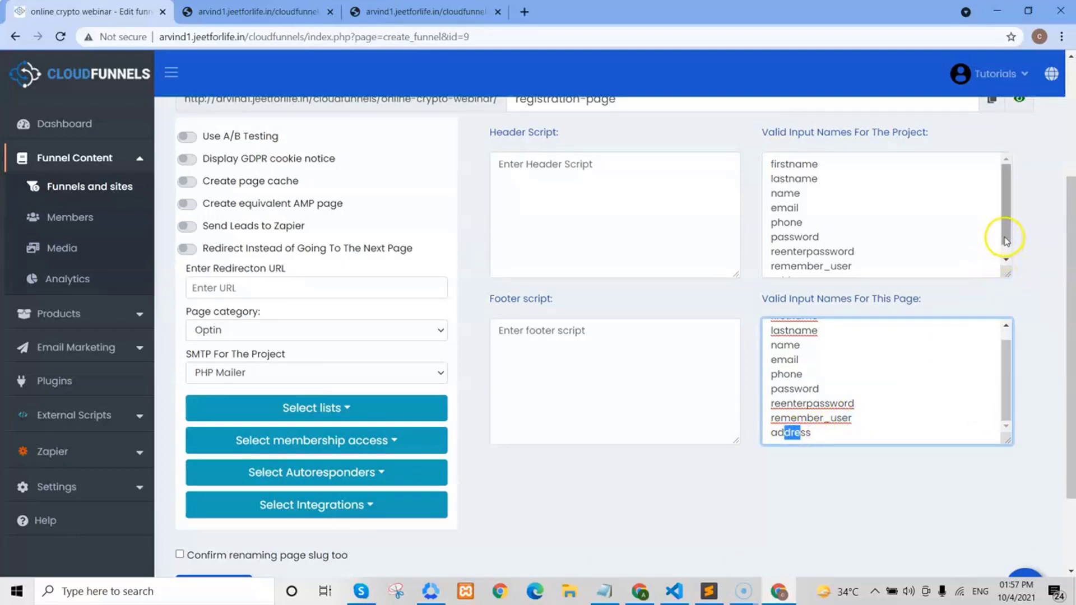
drag(1006, 211, 1005, 235)
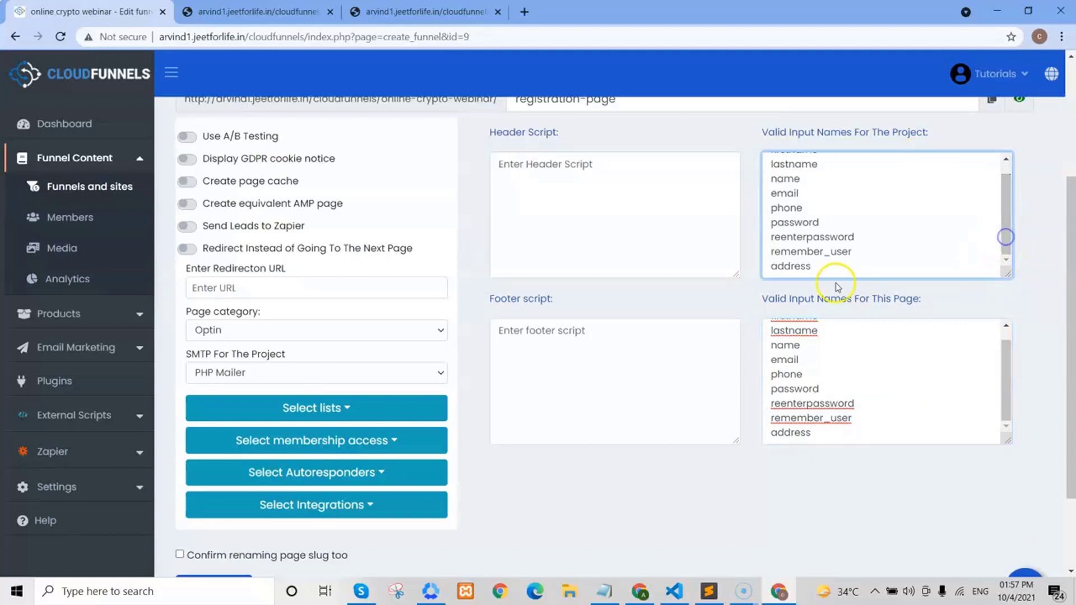
click(800, 269)
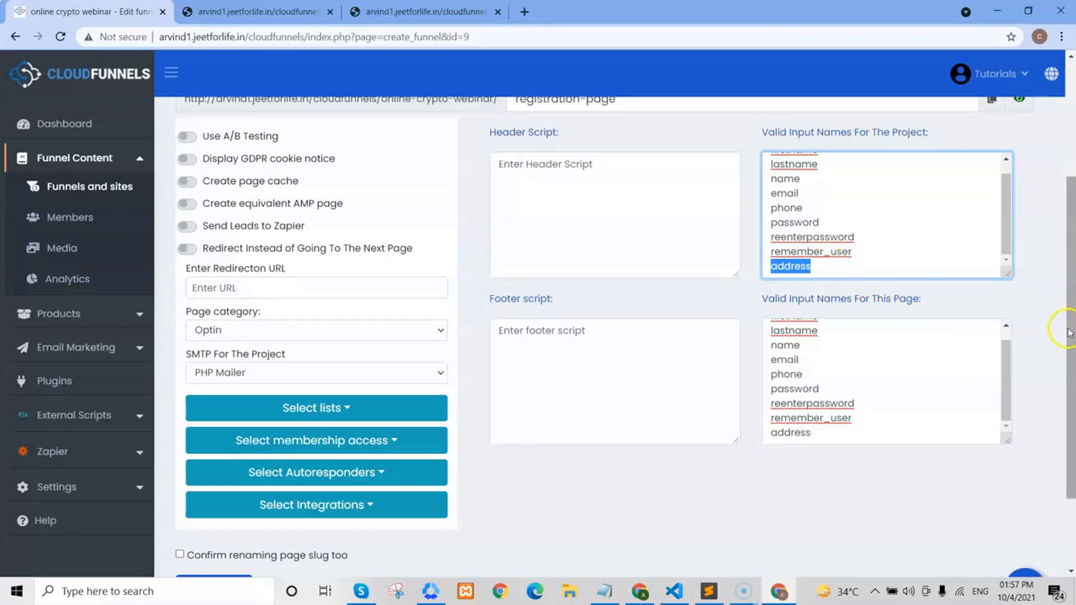
drag(1070, 338, 1067, 406)
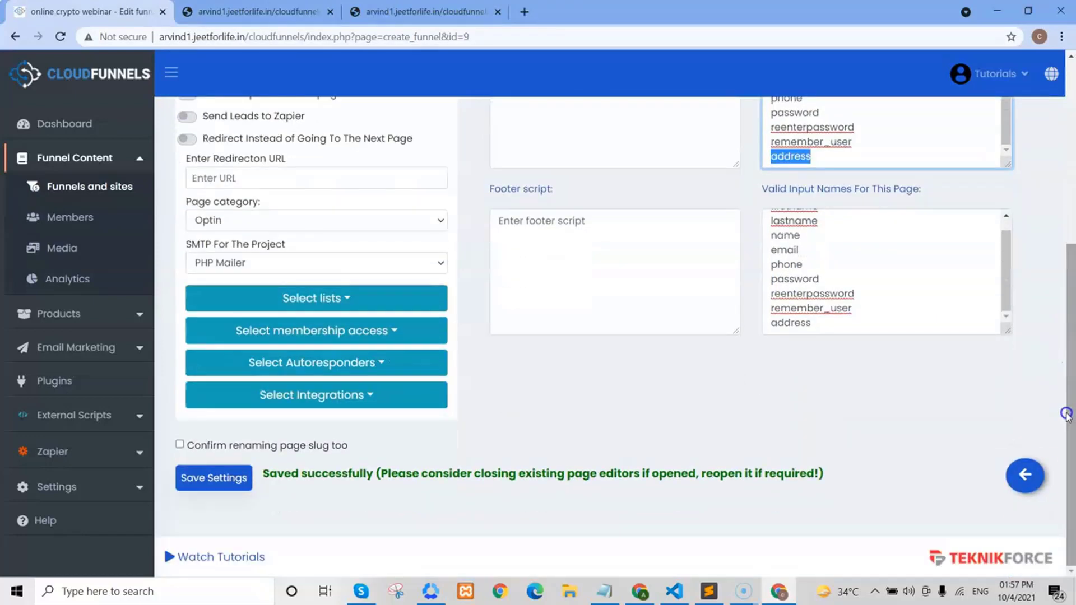
- Choose Registration Page under Select Page Type and open it with Edit Existing Page
click(1024, 477)
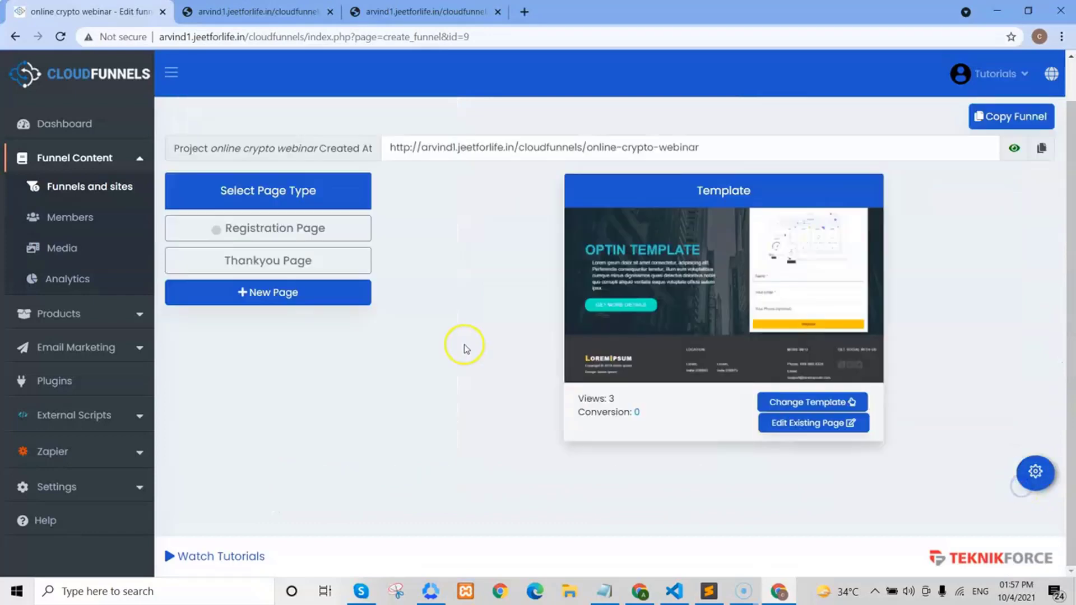
click(330, 233)
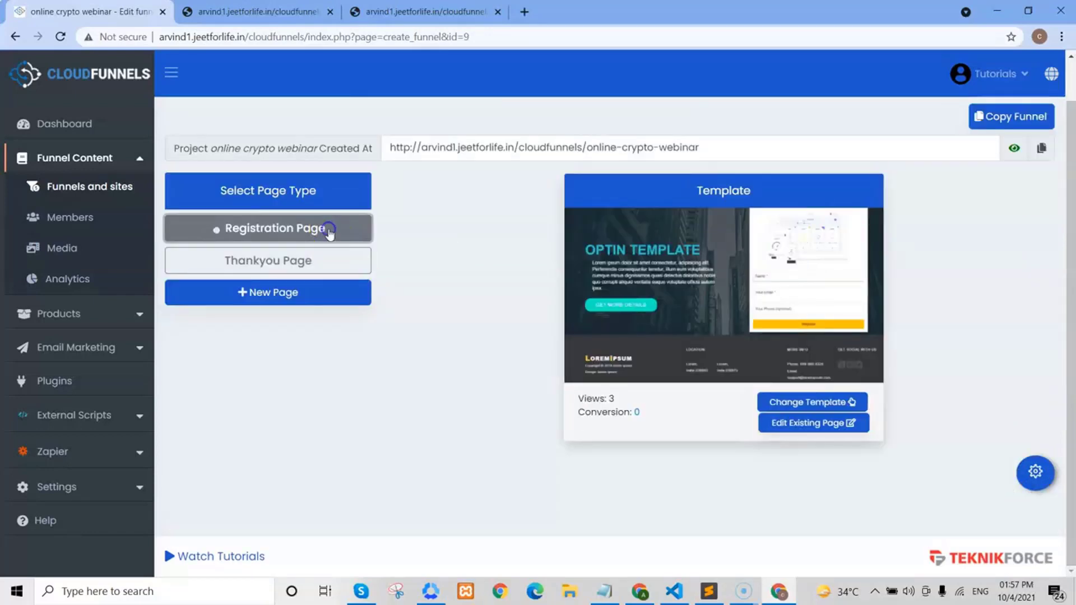
click(805, 431)
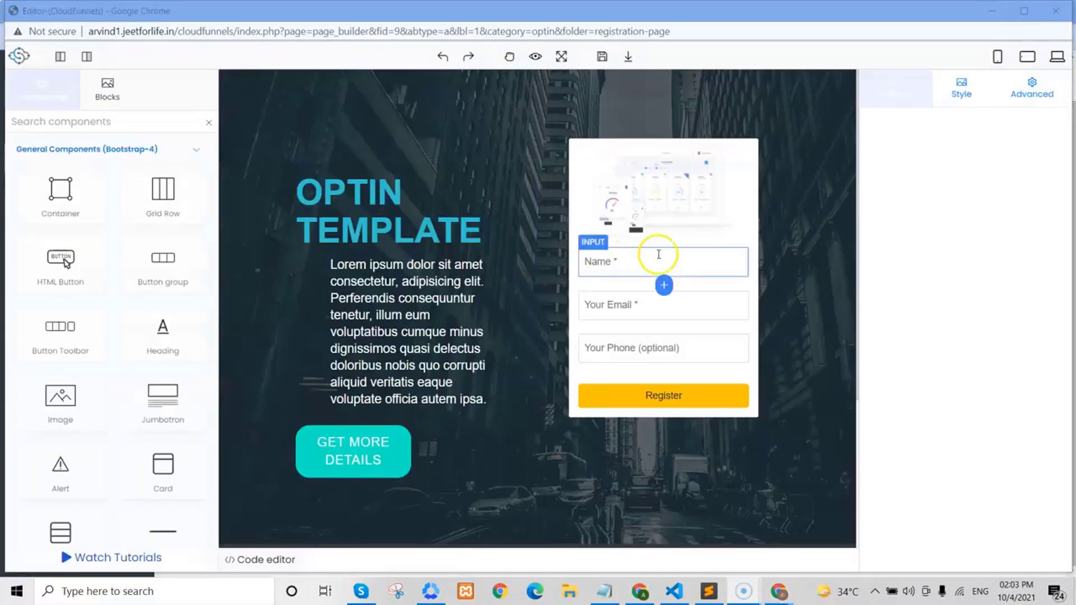
click(631, 260)
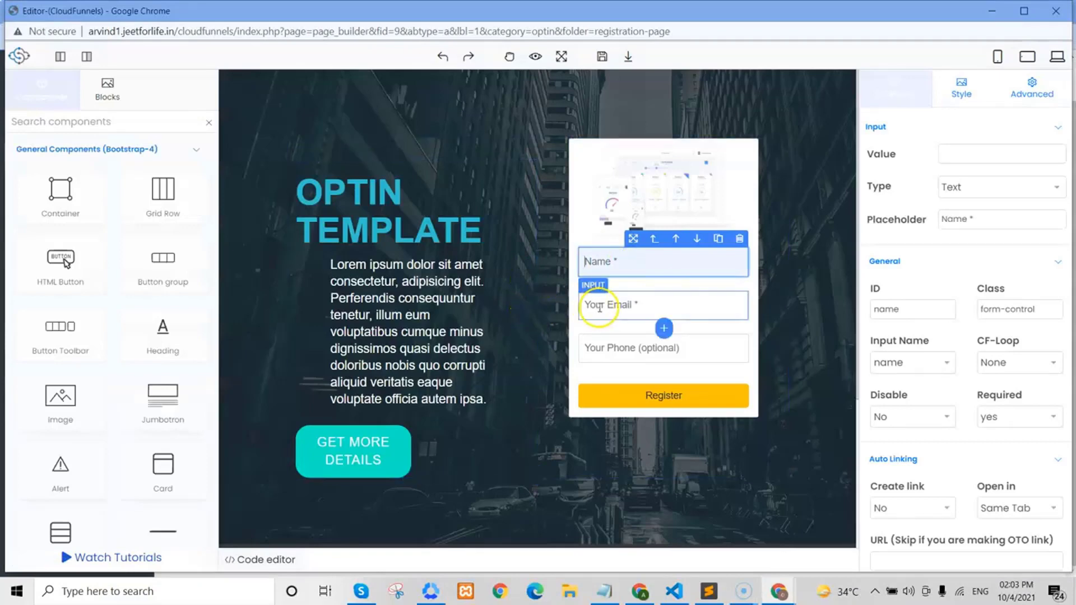
click(600, 306)
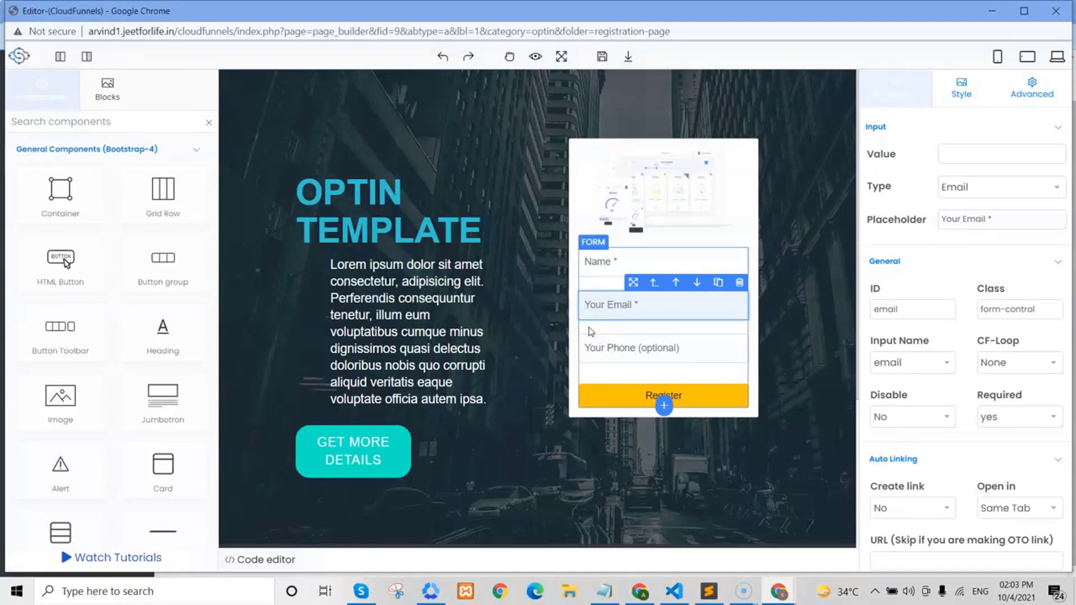
click(596, 341)
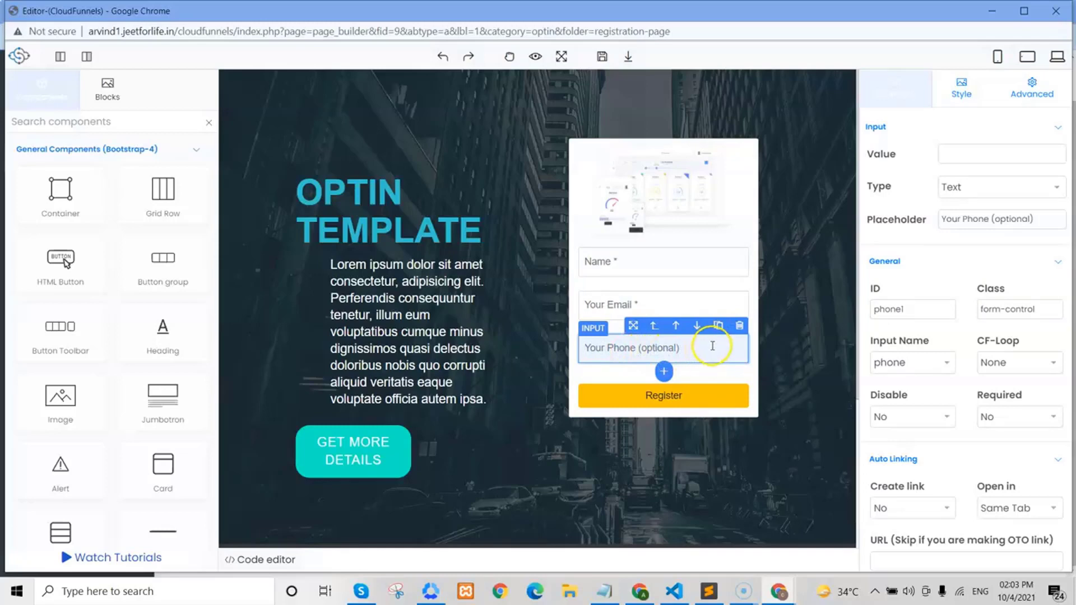
- Clone the Your Phone (optional) field and select the lower copy
click(718, 326)
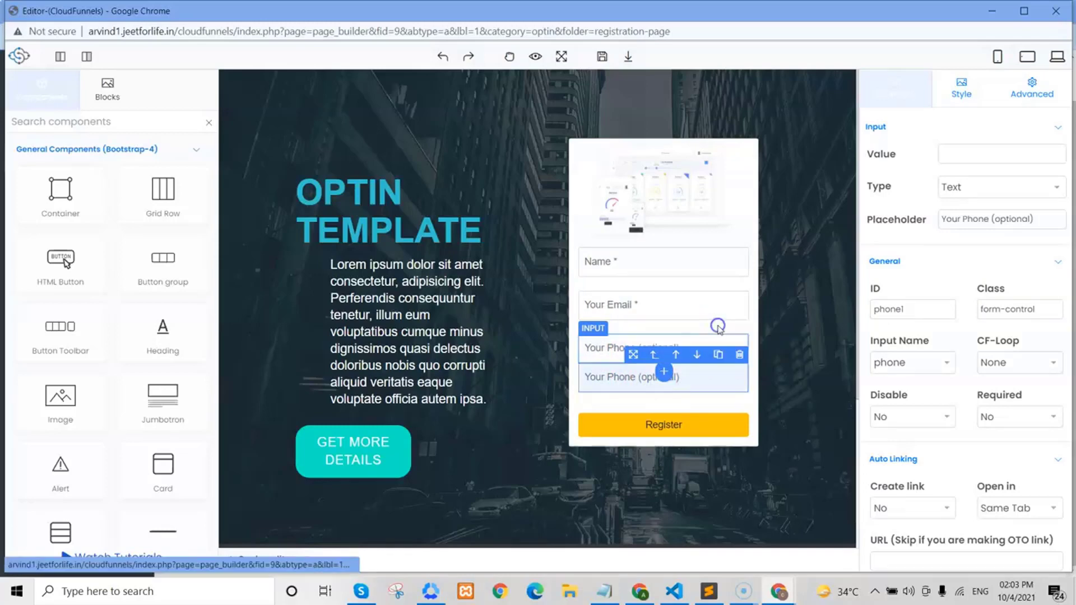
click(708, 362)
click(632, 386)
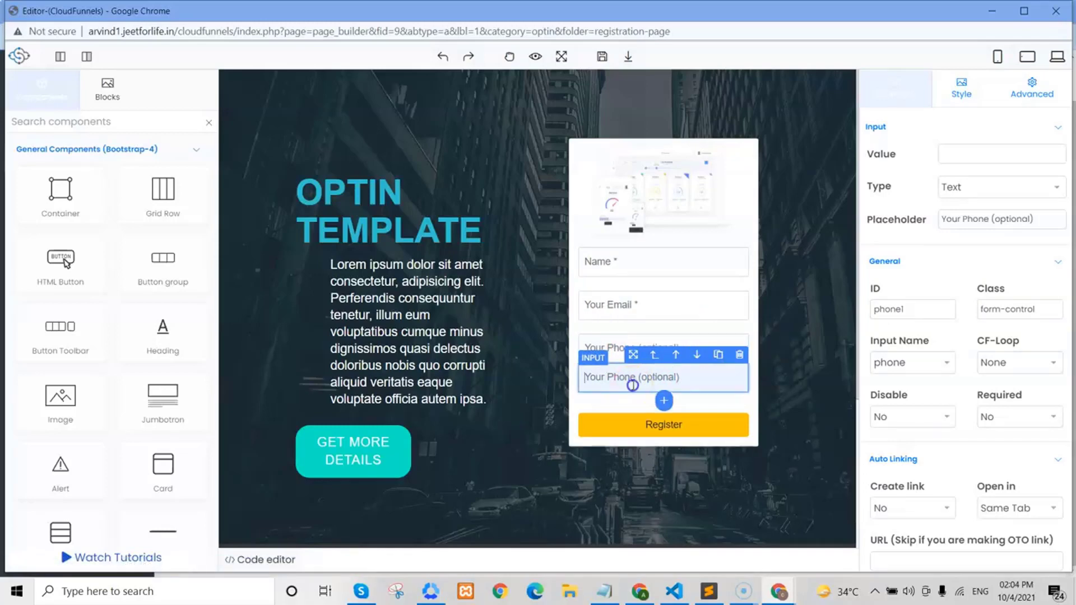
click(742, 412)
click(708, 380)
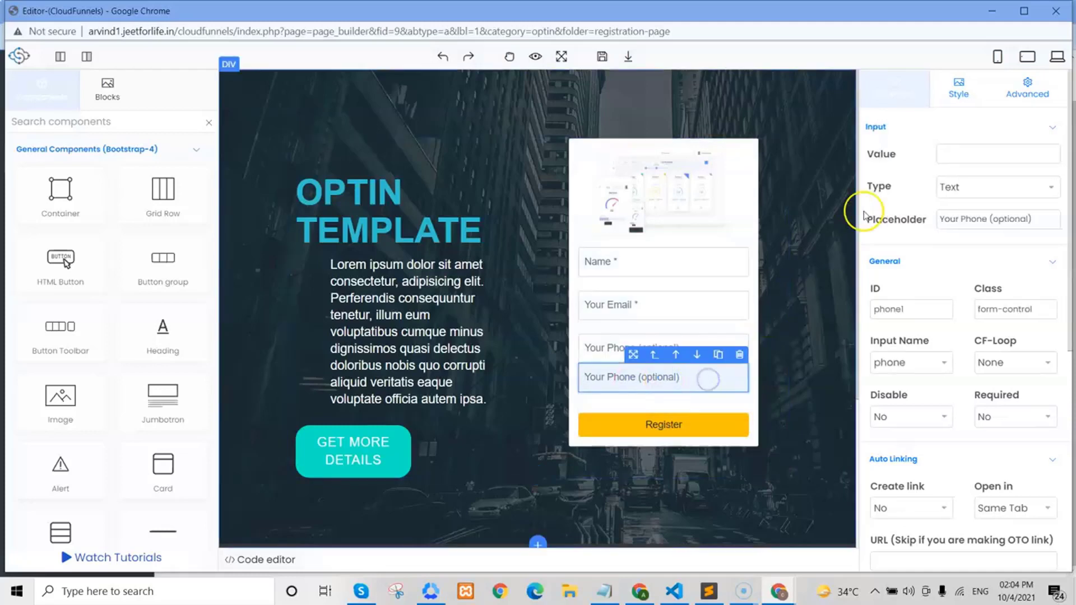
- Give the copied field a 24 px top margin under Style > Margin
click(955, 99)
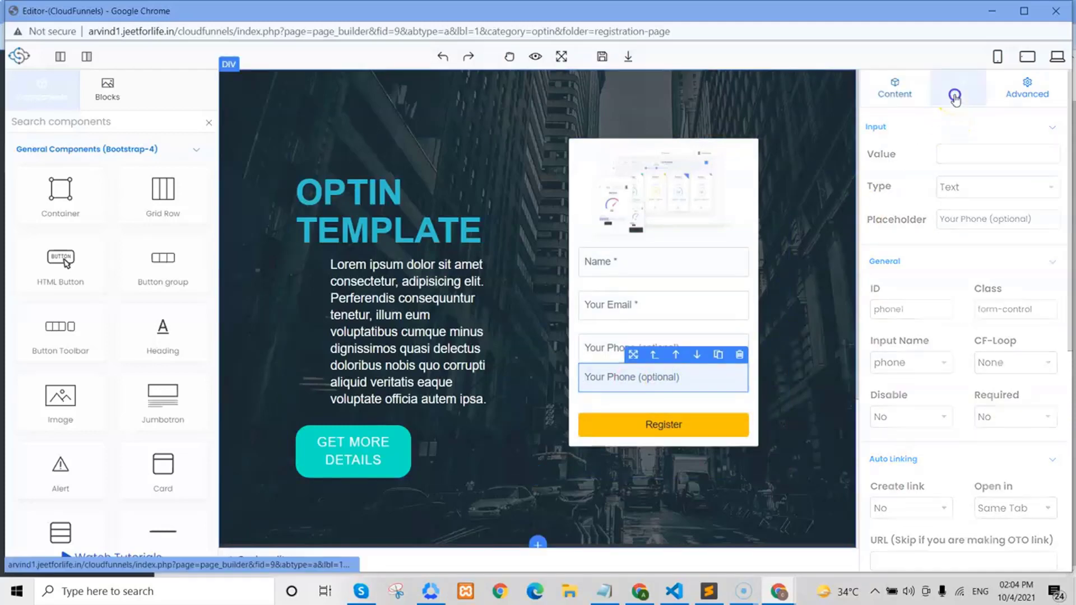
drag(1069, 293, 1071, 555)
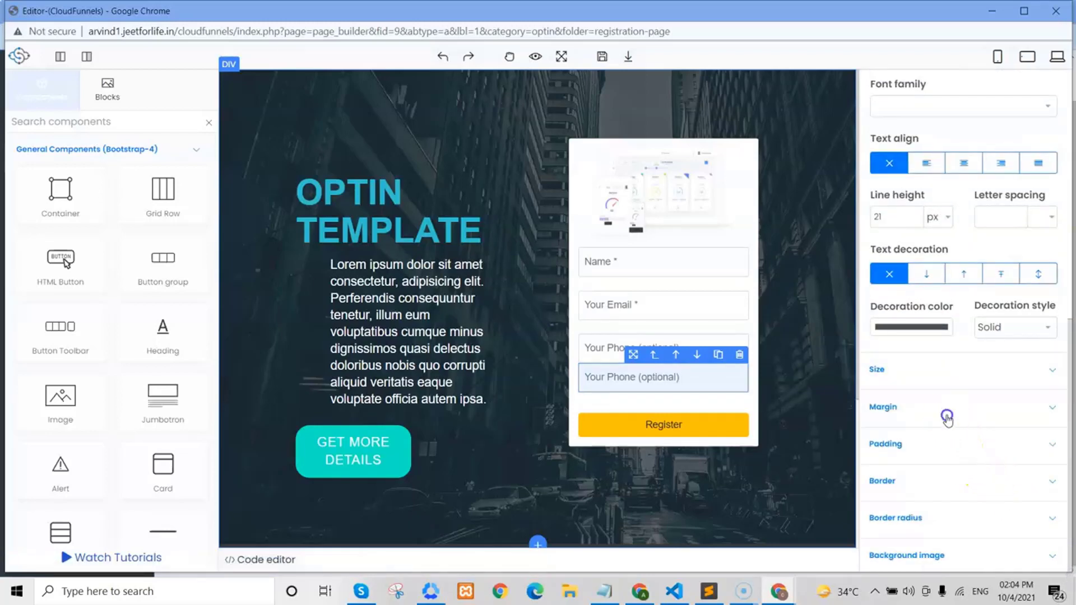
click(947, 409)
click(898, 457)
key(Up)
key(Up)
key(Up)
key(Up)
key(Up)
key(Up)
key(Up)
key(Up)
key(Up)
key(Up)
key(Up)
key(Up)
key(Up)
key(Up)
key(Up)
key(Up)
key(Up)
key(Up)
key(Up)
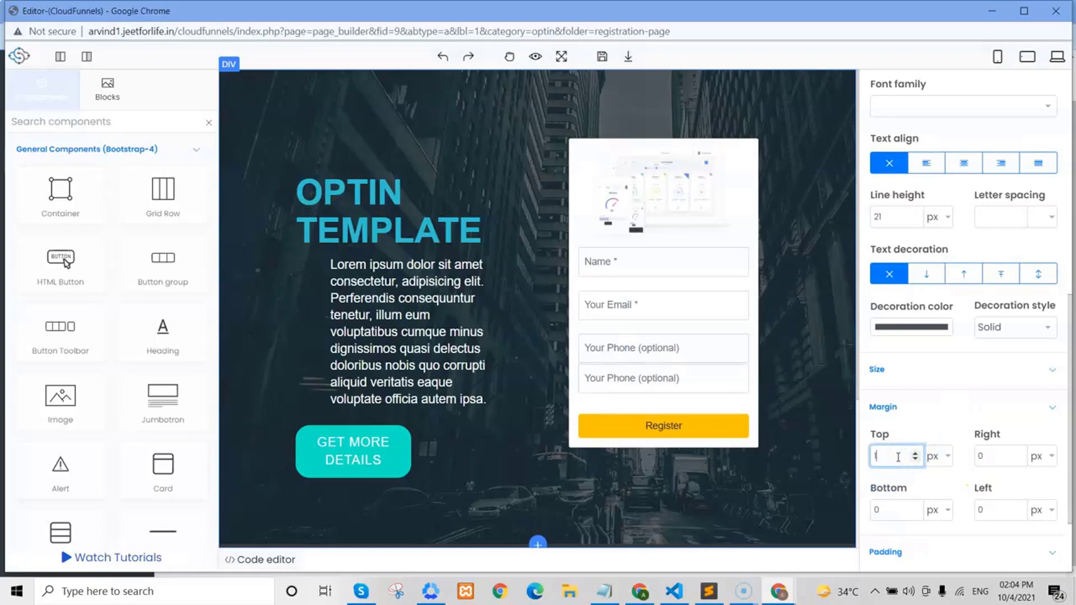
key(Up)
key(Up)
key(Up)
key(Up)
key(Up)
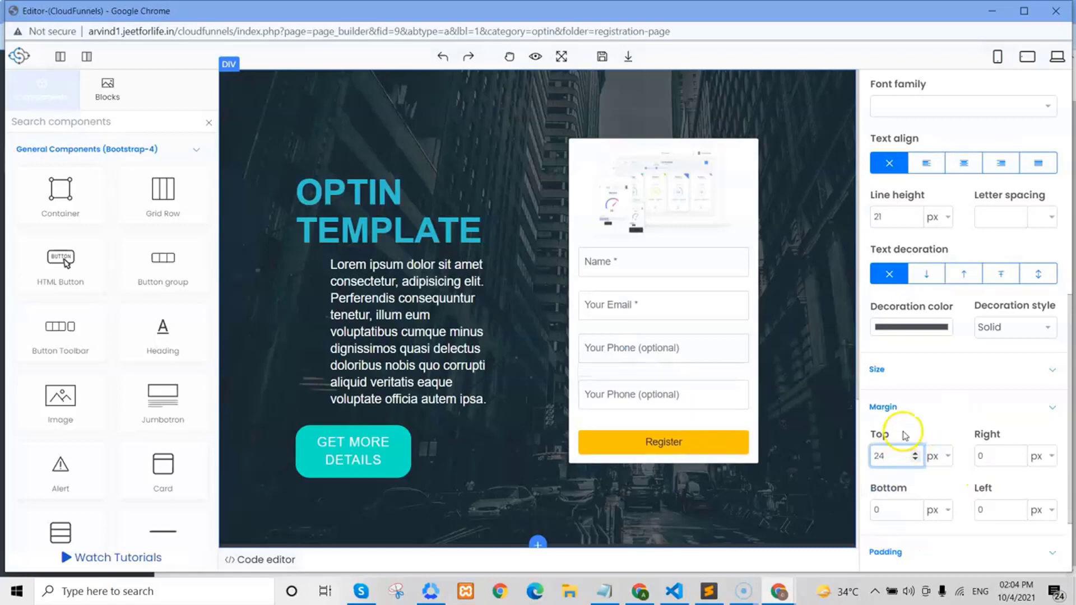
click(904, 435)
scroll(1068, 457, up, 5)
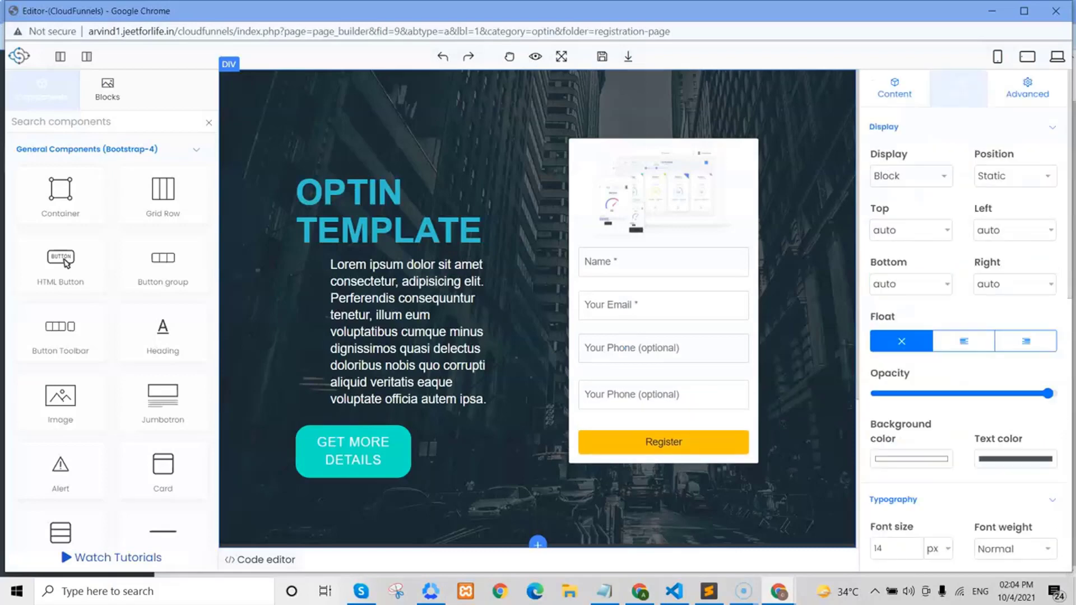
click(908, 96)
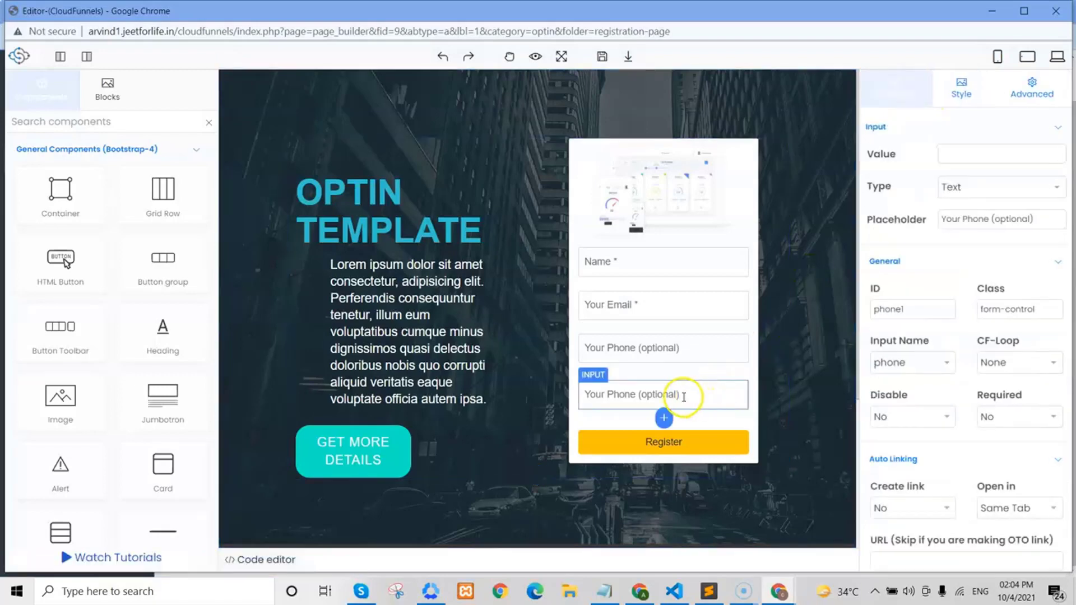
- Keep the copied field's type as Text and change its placeholder to 'Add your address'
click(680, 397)
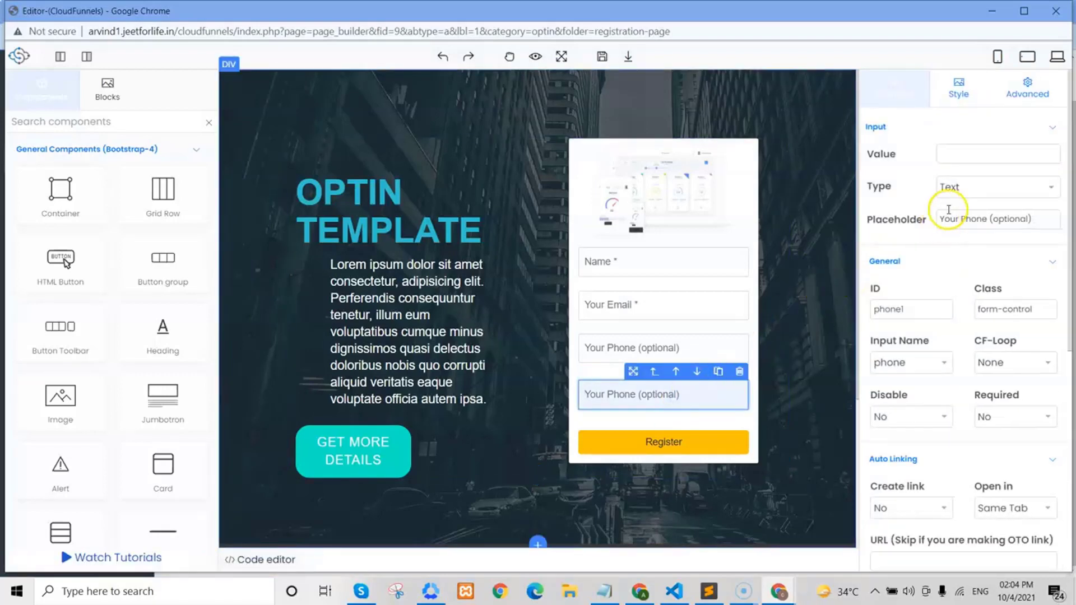
click(953, 189)
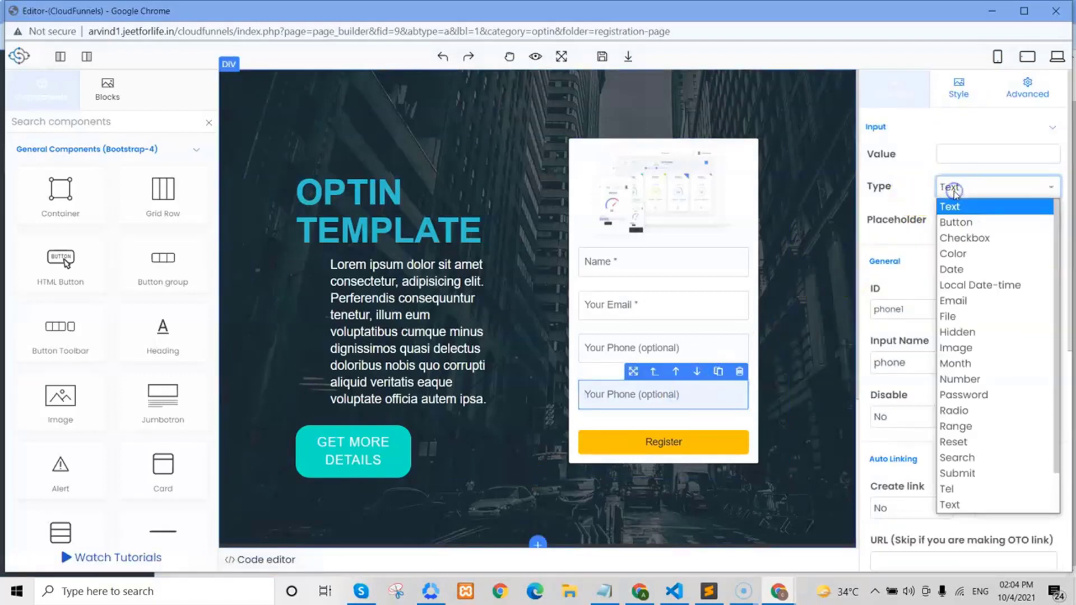
click(953, 206)
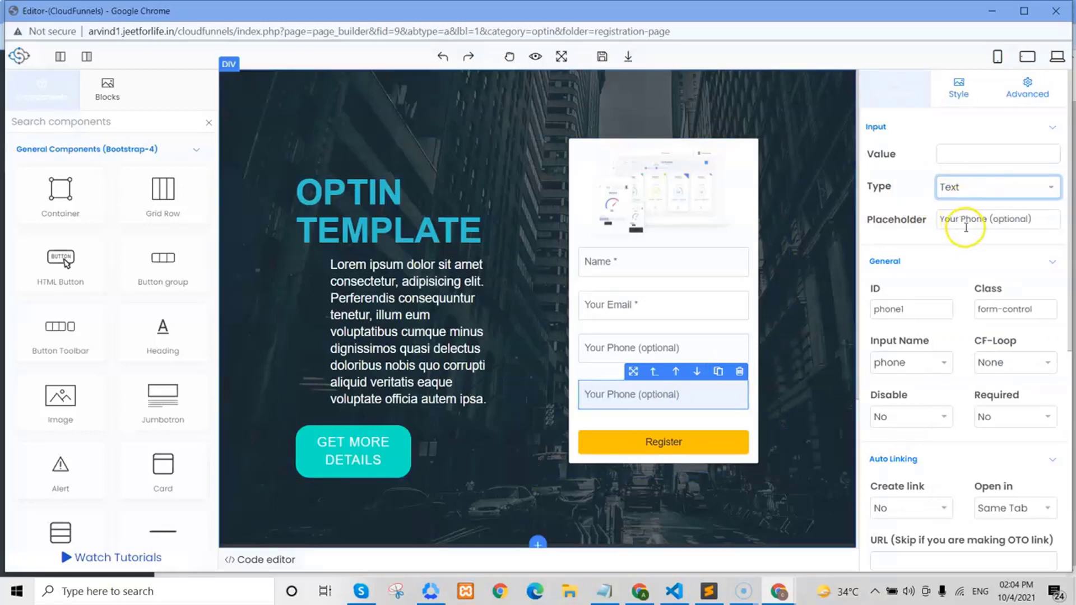
click(1031, 226)
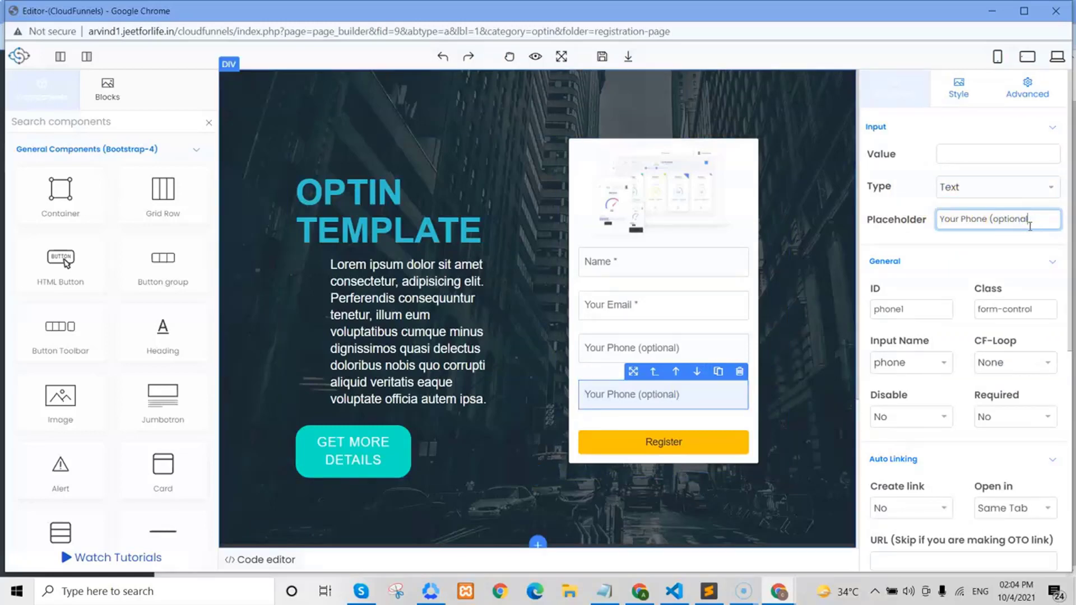
text(Add your address)
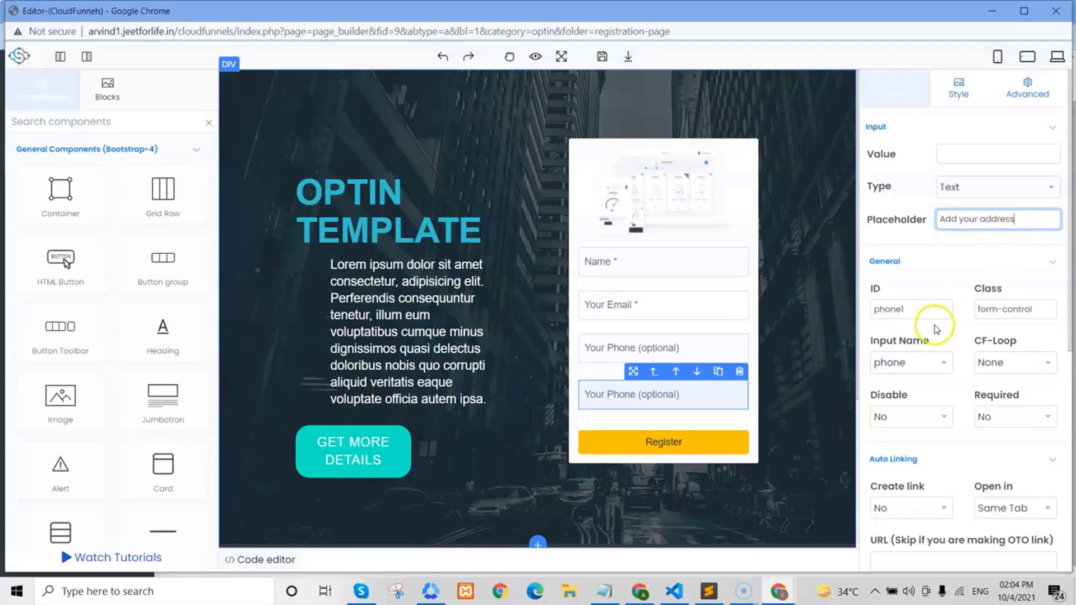
click(935, 340)
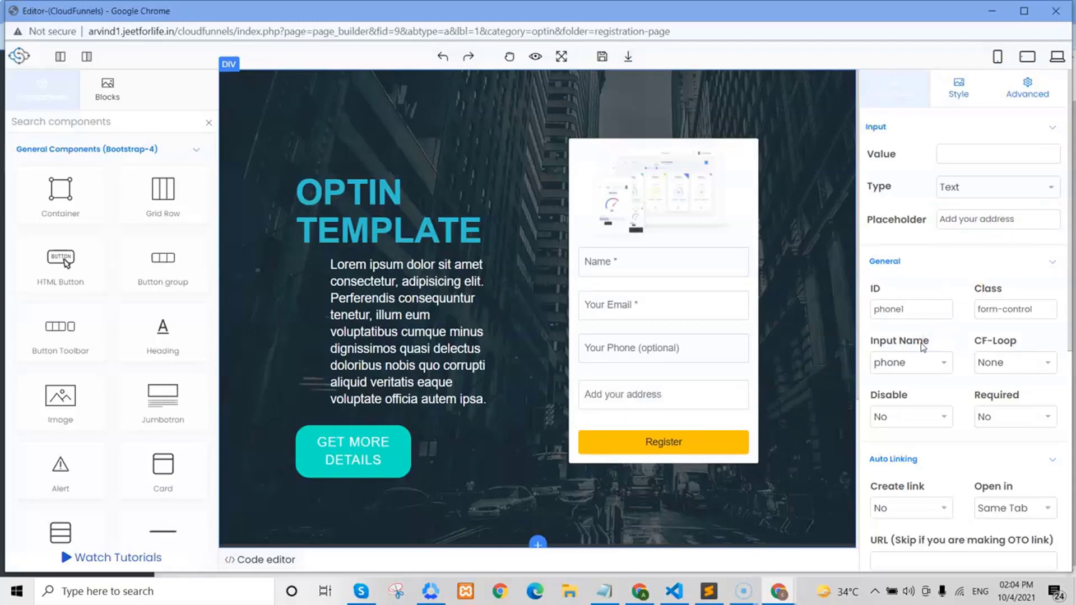
- Set the field's input name to address and leave Required at No
click(664, 413)
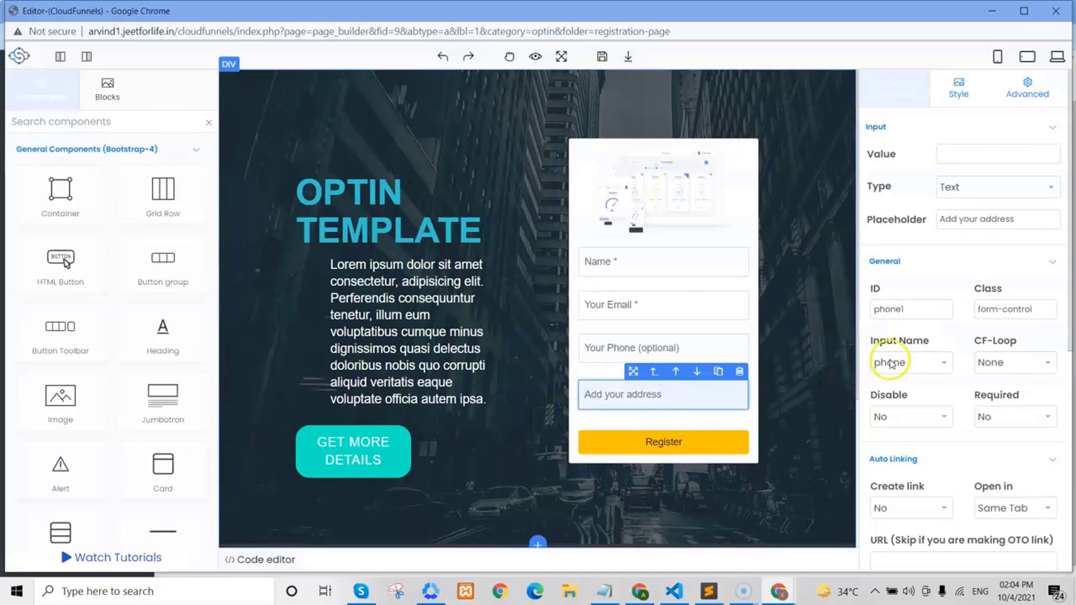
click(893, 363)
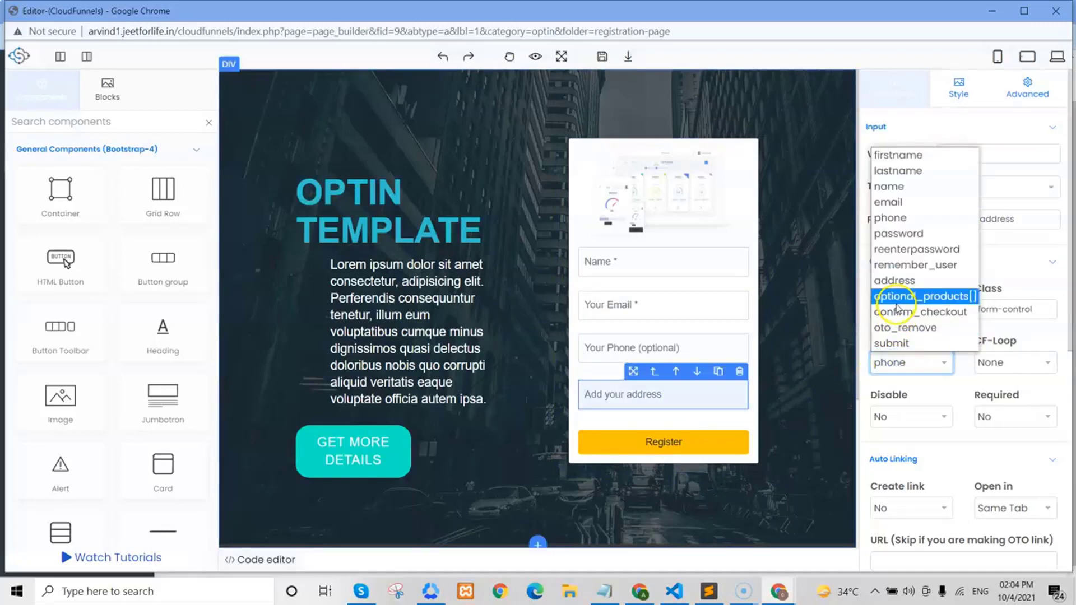
click(897, 286)
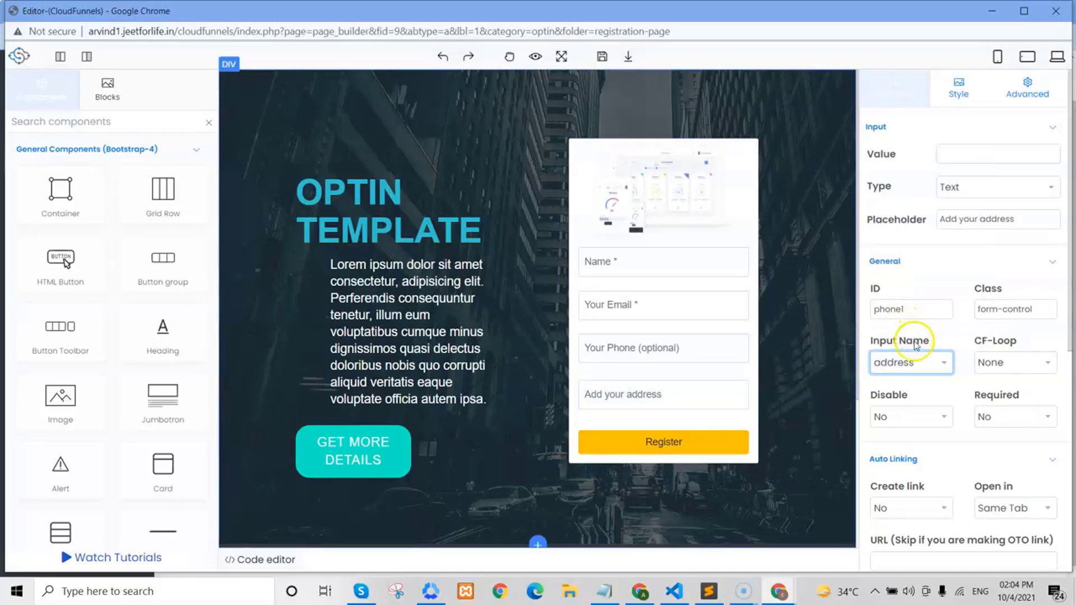
click(716, 403)
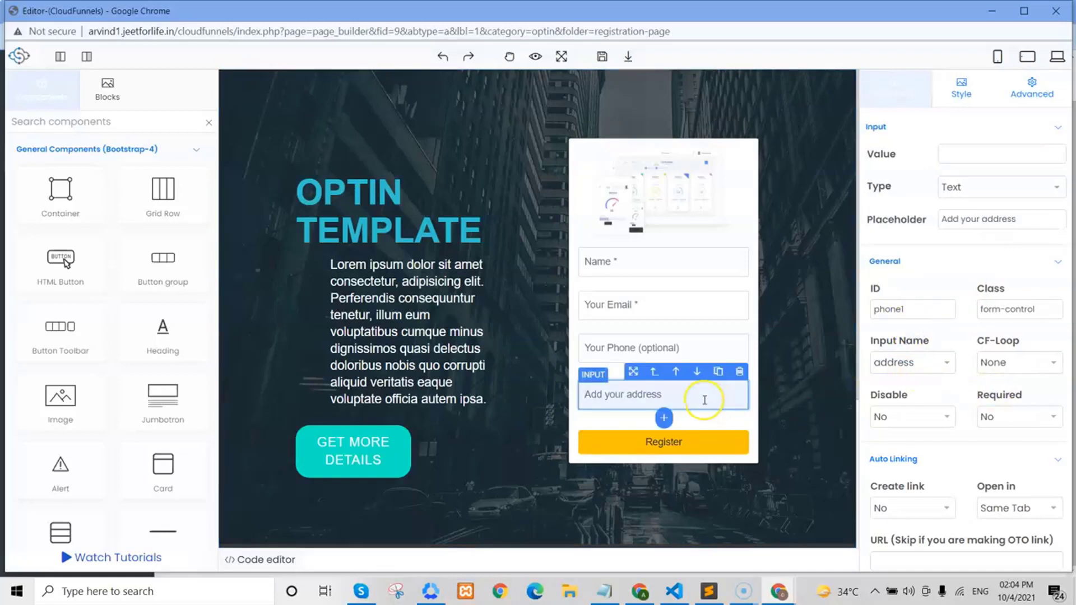
click(1033, 416)
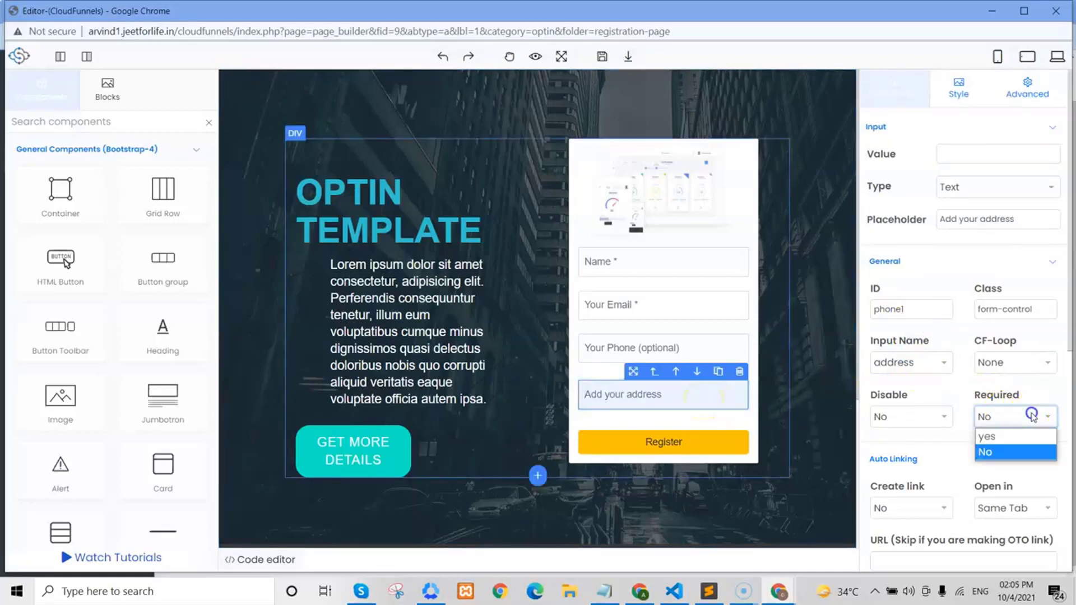
click(1001, 436)
click(1000, 417)
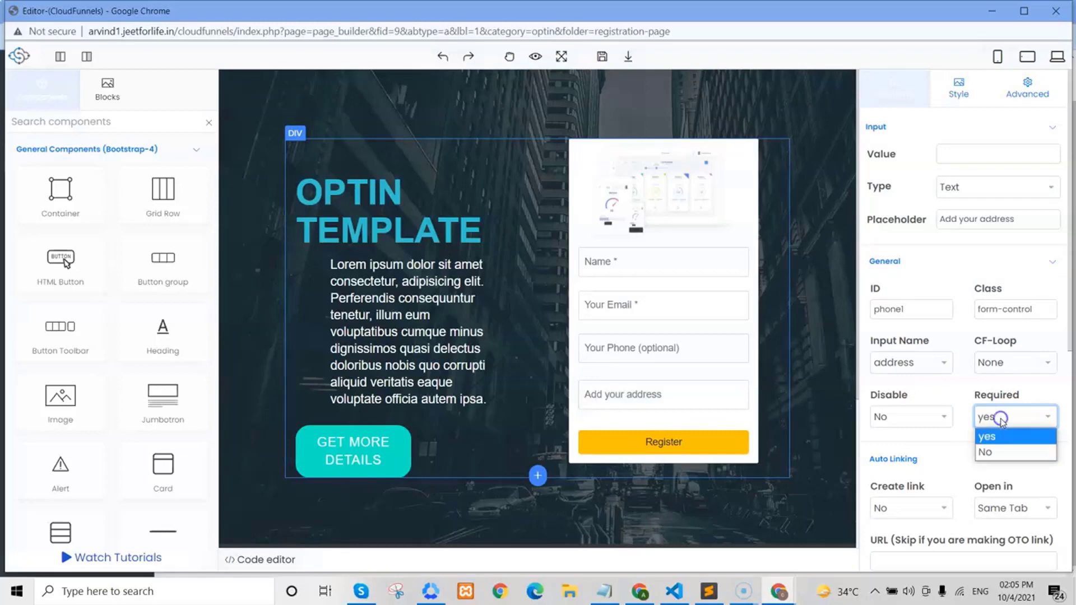
click(997, 453)
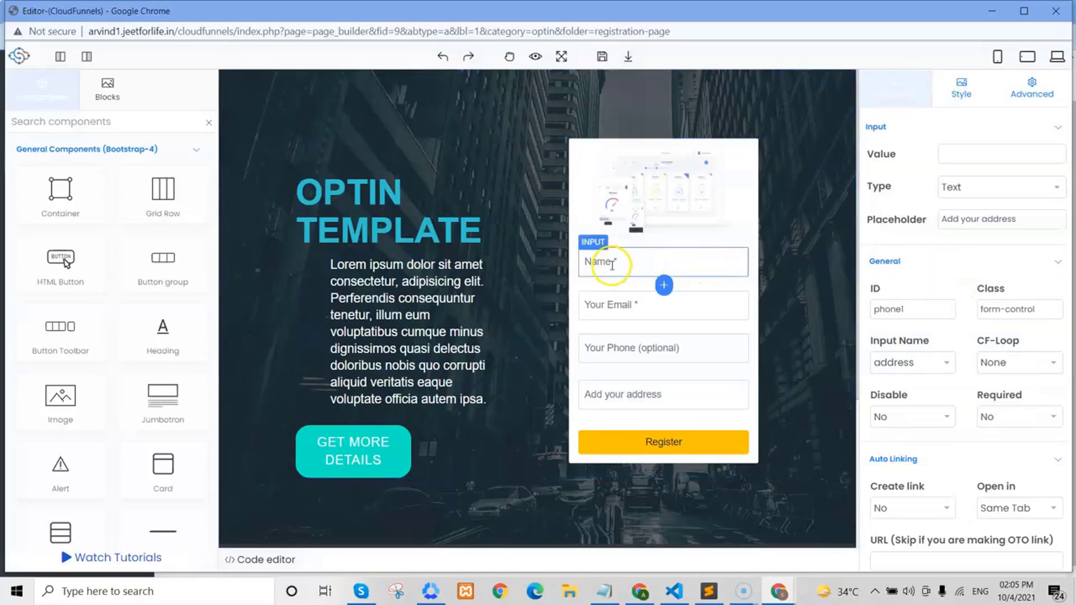
- Review the Name field's settings: type Text, input name name
click(623, 264)
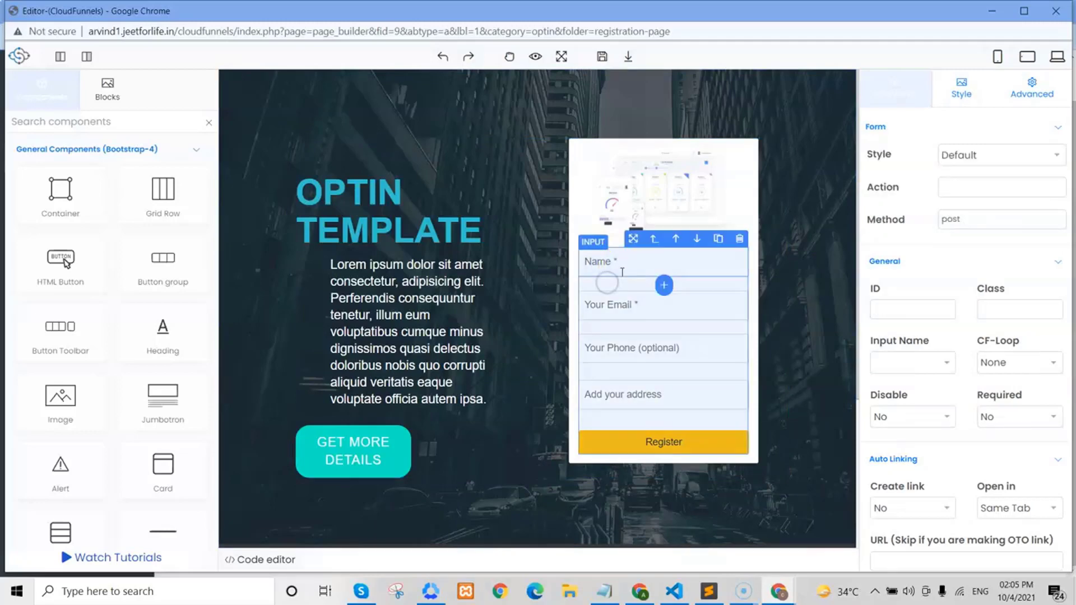
click(620, 268)
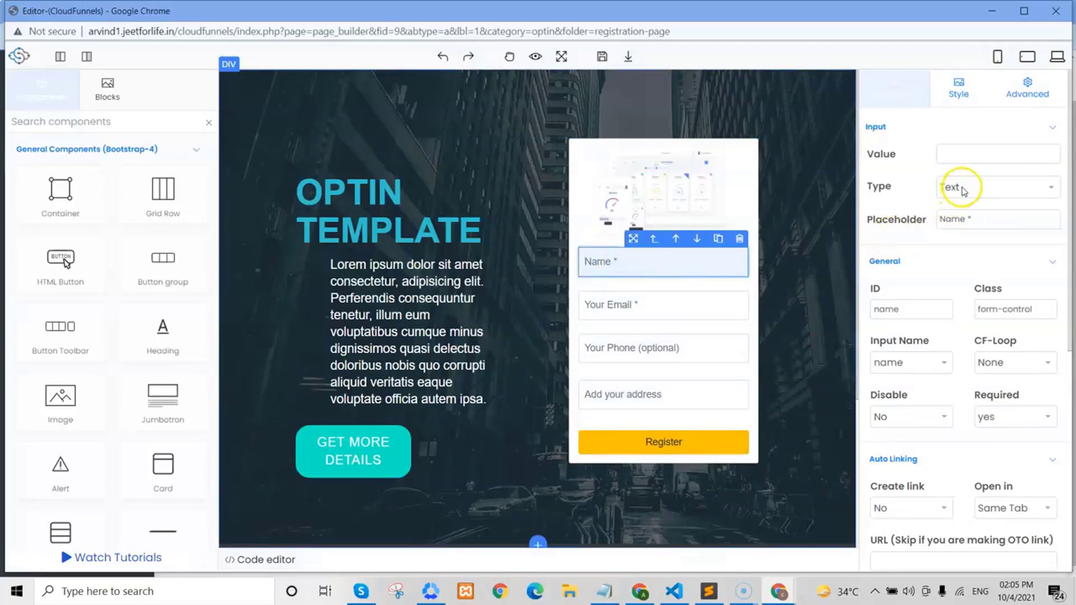
click(961, 189)
click(962, 190)
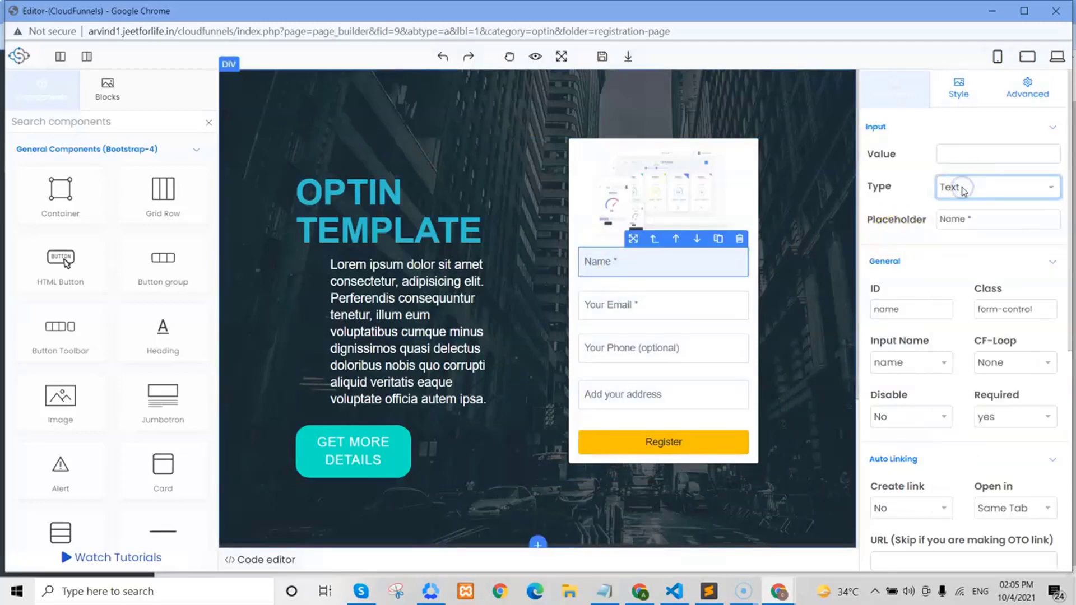
click(912, 358)
click(912, 359)
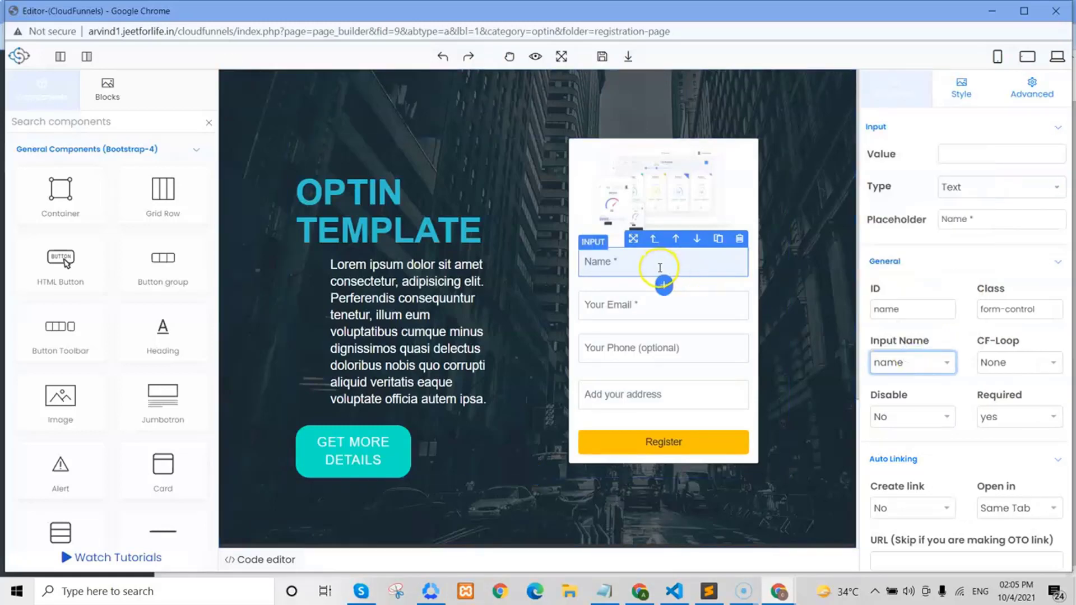
click(655, 265)
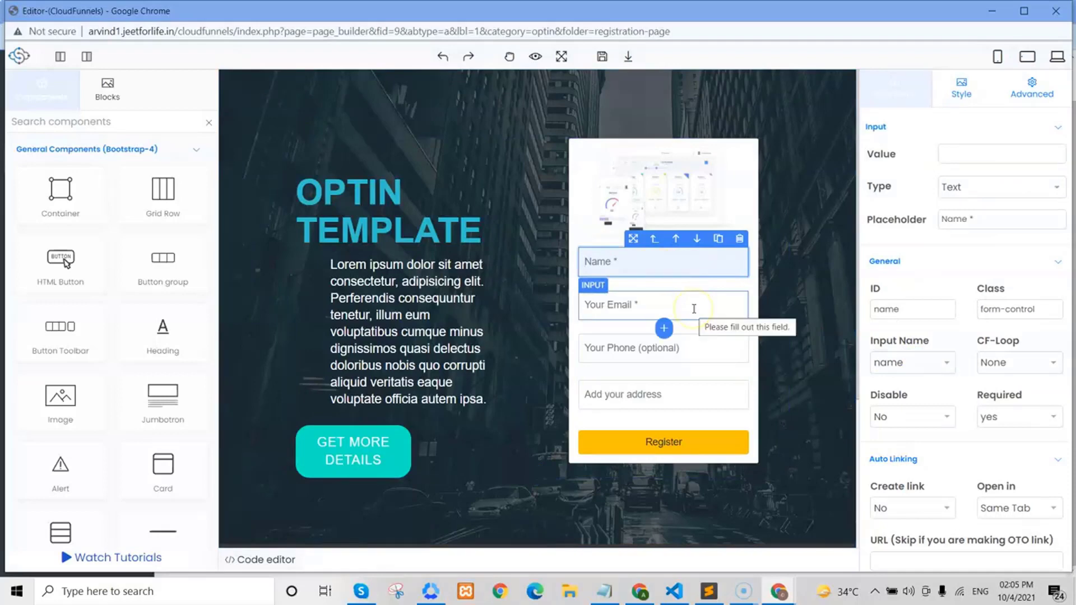
- Review the Your Email field's settings: type Email and its input name
click(694, 308)
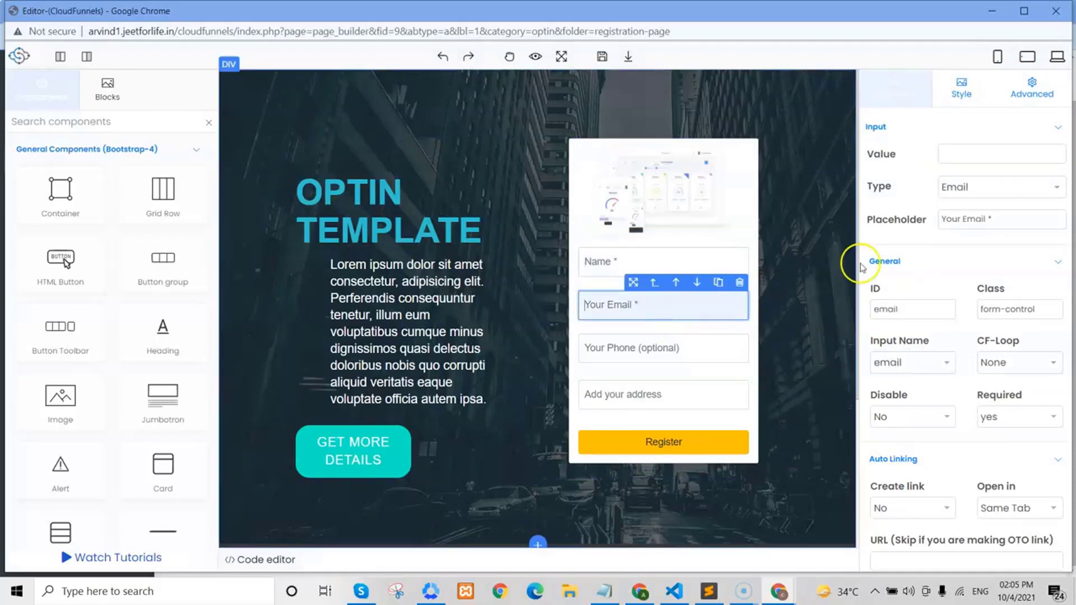
click(962, 190)
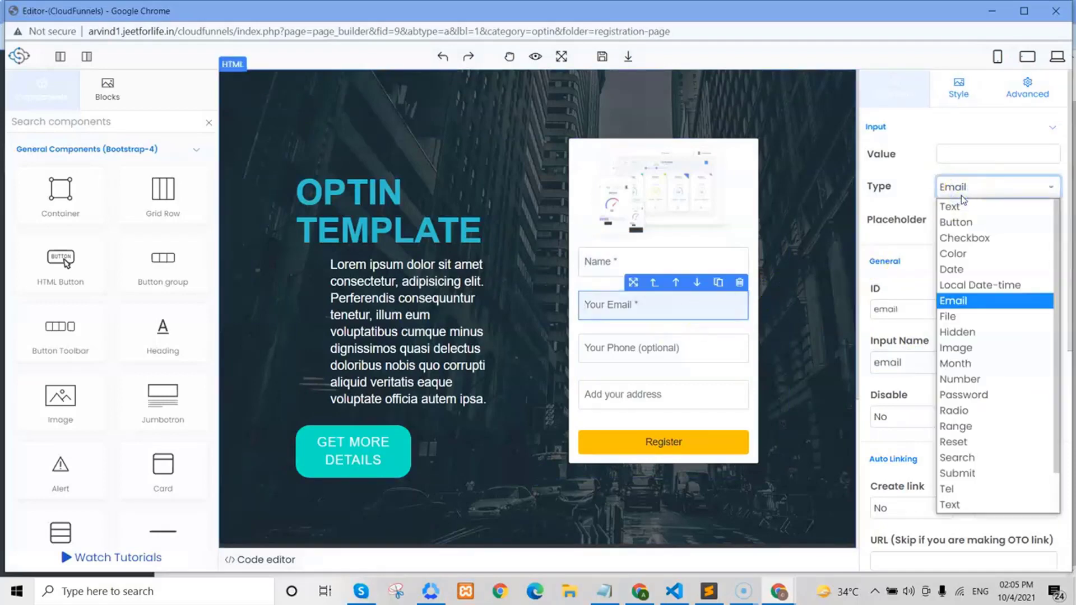
click(966, 308)
click(962, 306)
click(635, 313)
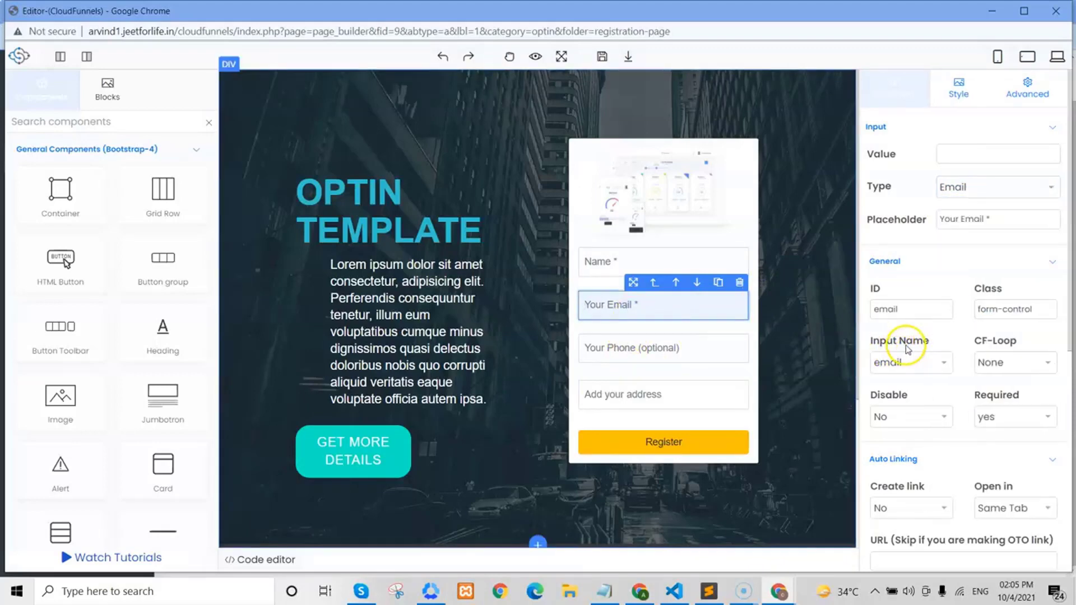
click(902, 361)
- Change the Your Phone field's input type to Number
click(696, 353)
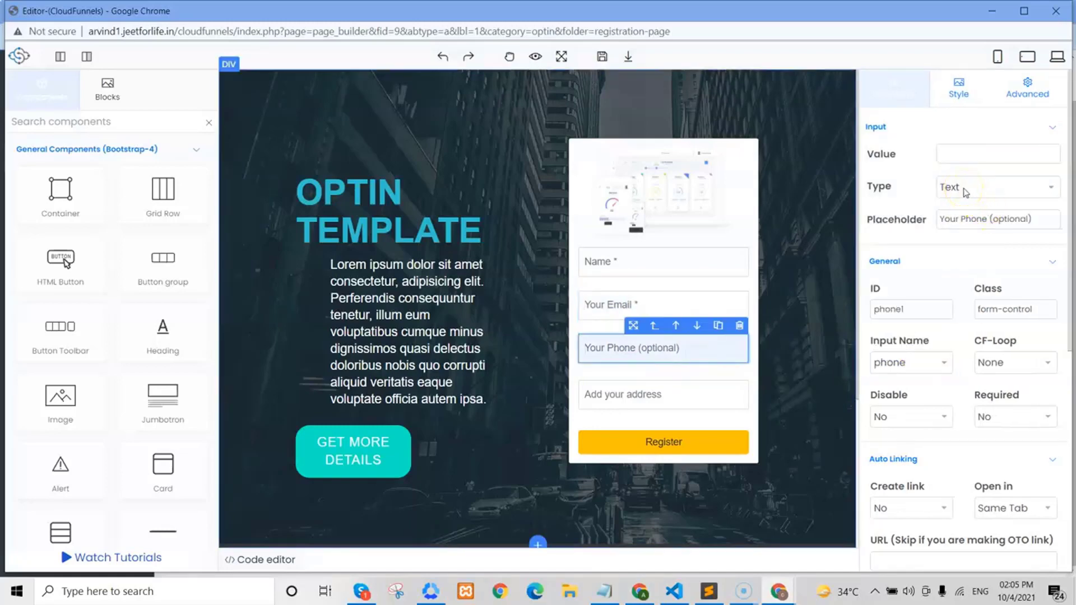
click(965, 191)
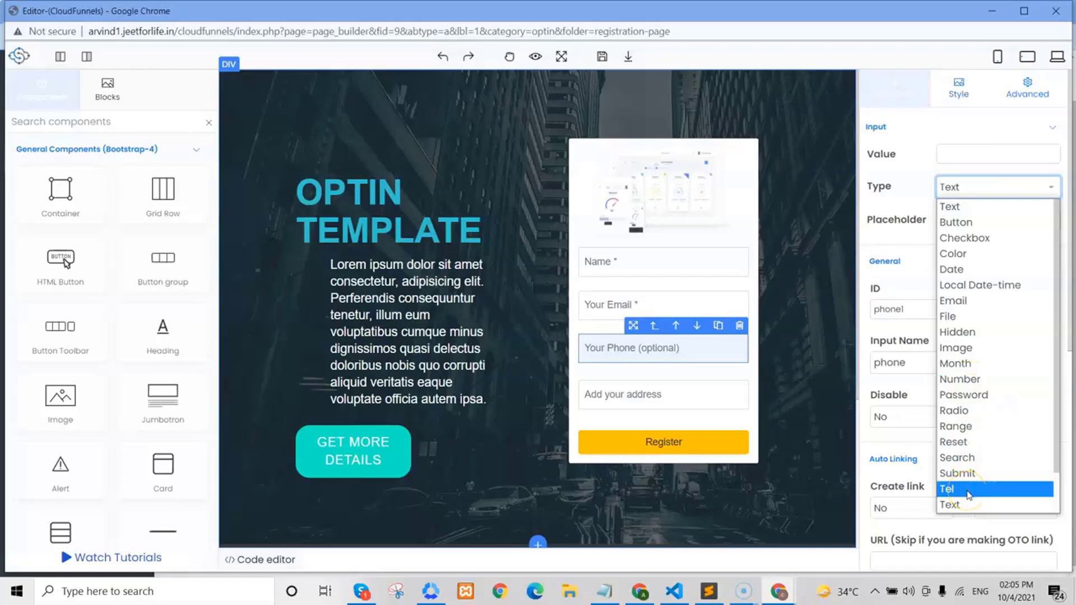
click(967, 379)
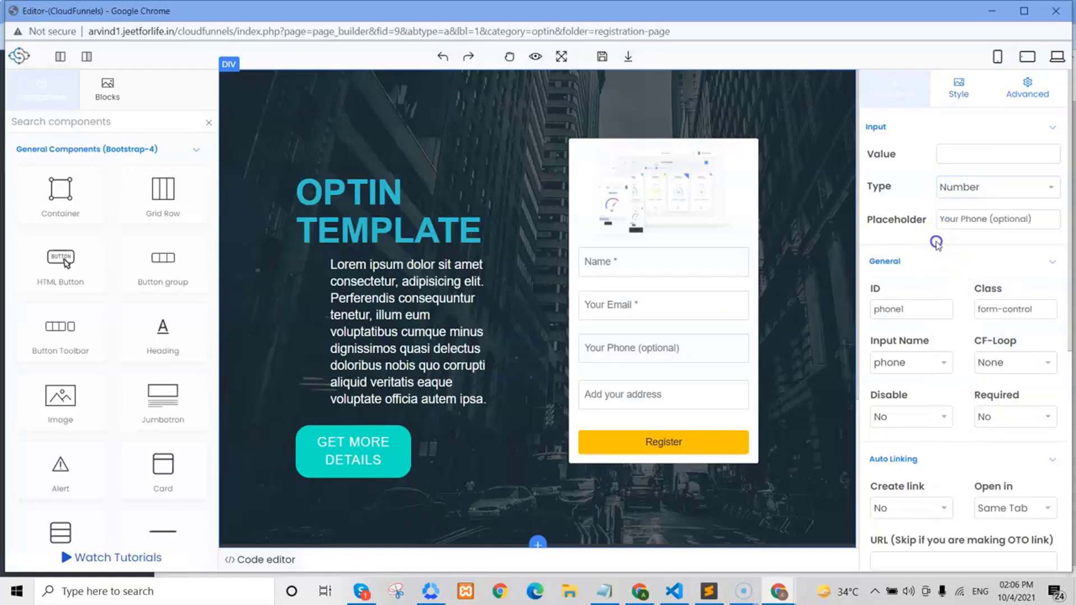
- Change the phone field's placeholder to 'Your Phone' and make it required
click(1040, 220)
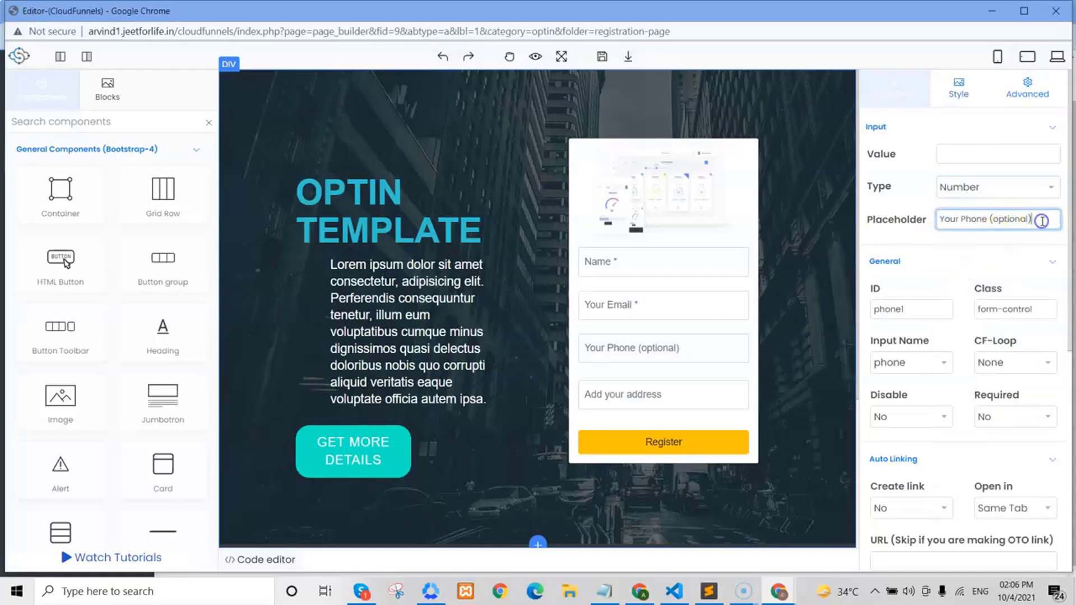
click(649, 348)
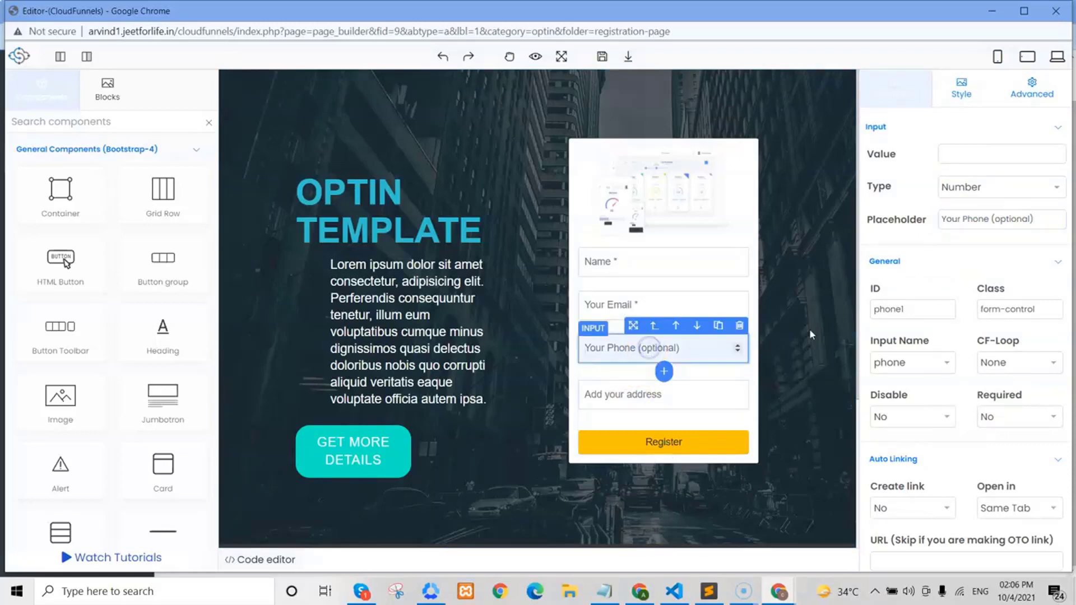
click(1039, 221)
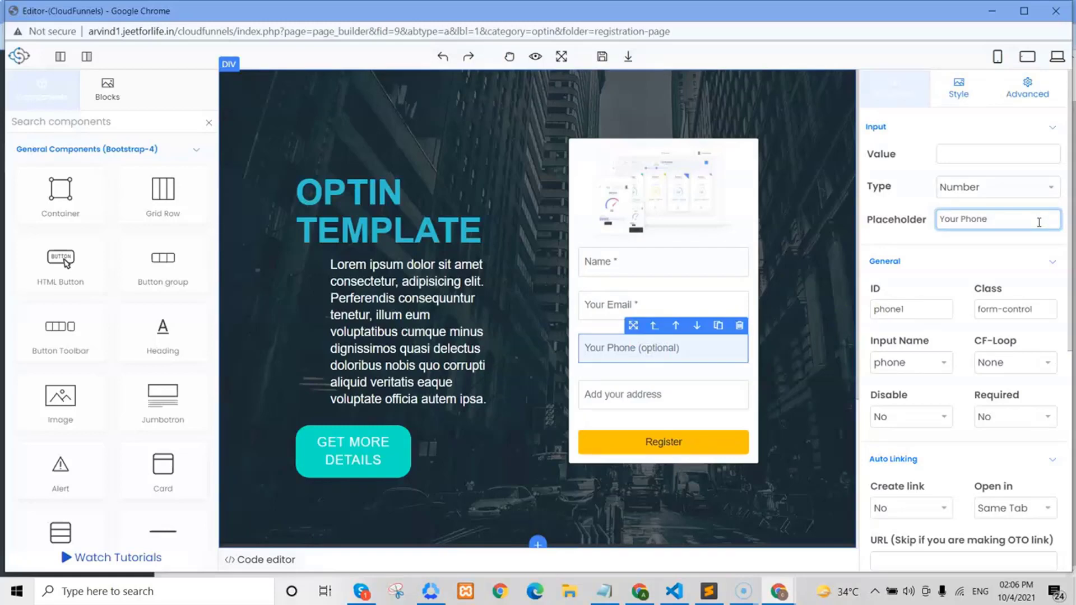
click(1003, 420)
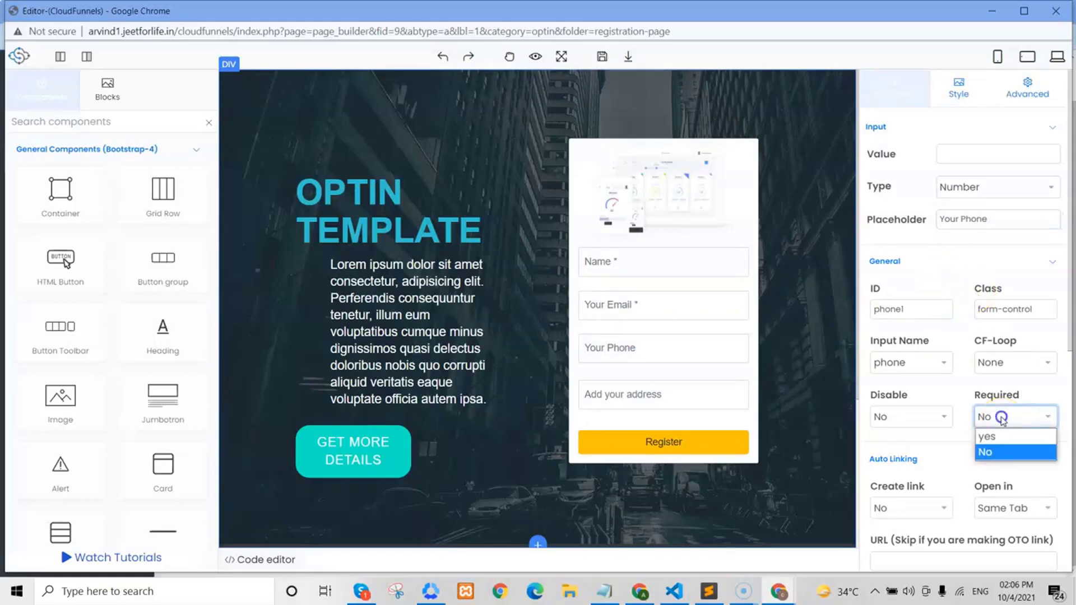
click(994, 436)
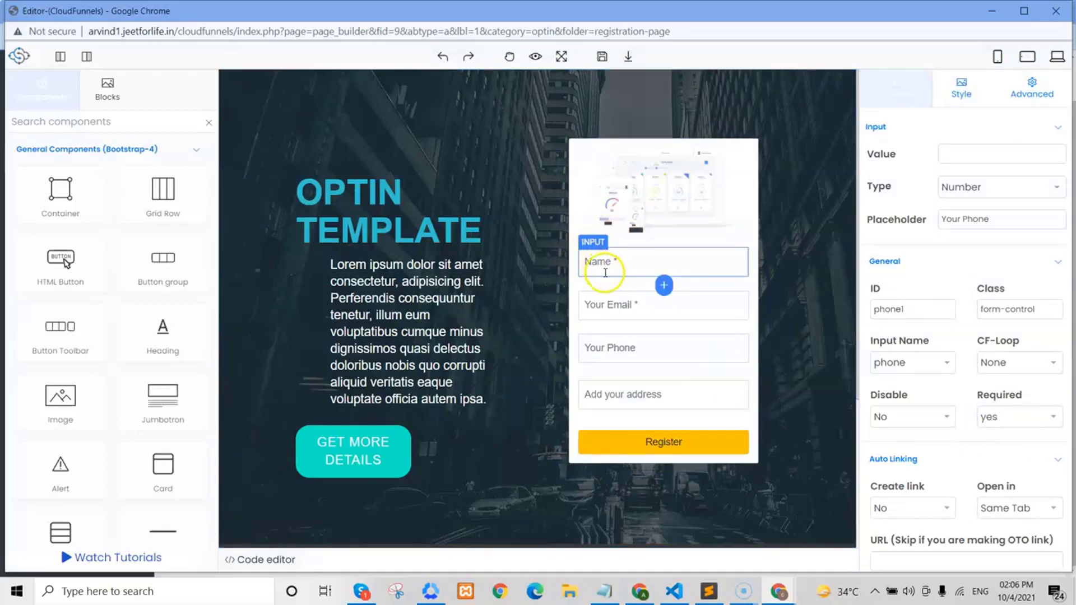
- Confirm the form submits by post and save the registration page
click(609, 285)
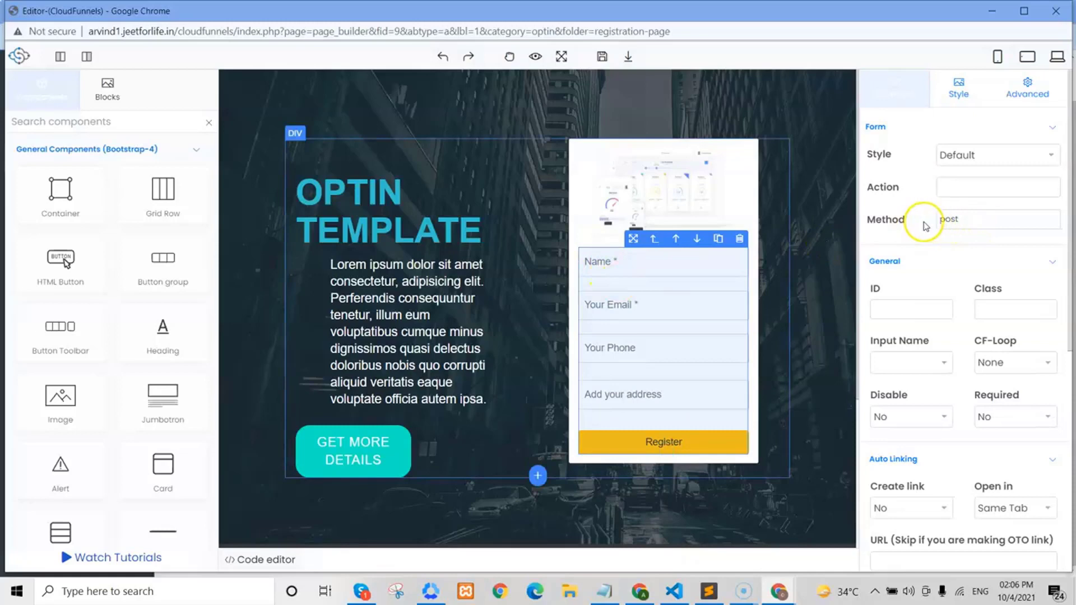
click(990, 222)
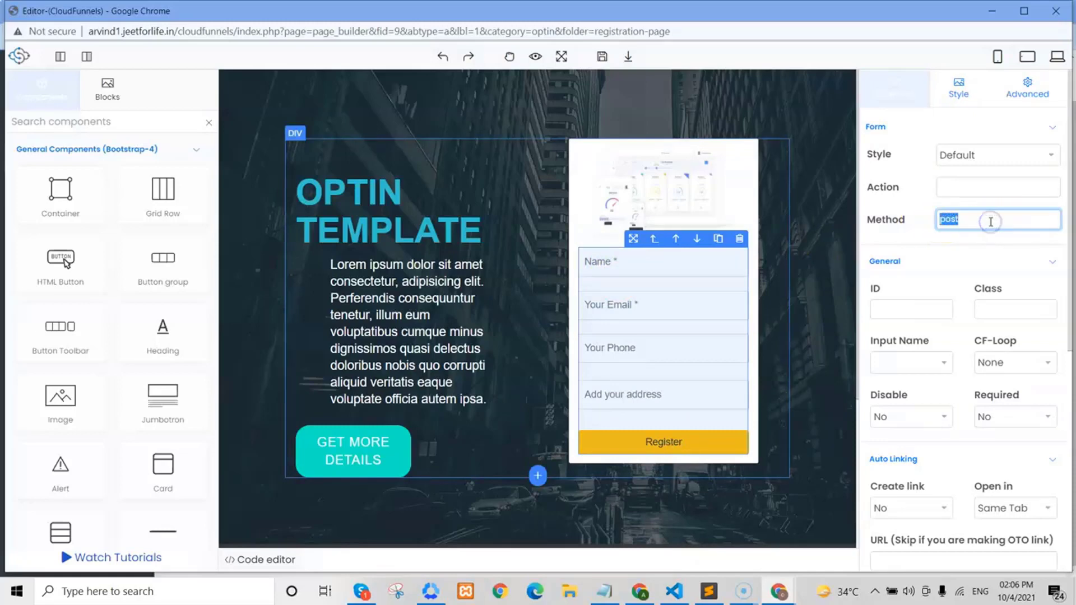
click(601, 57)
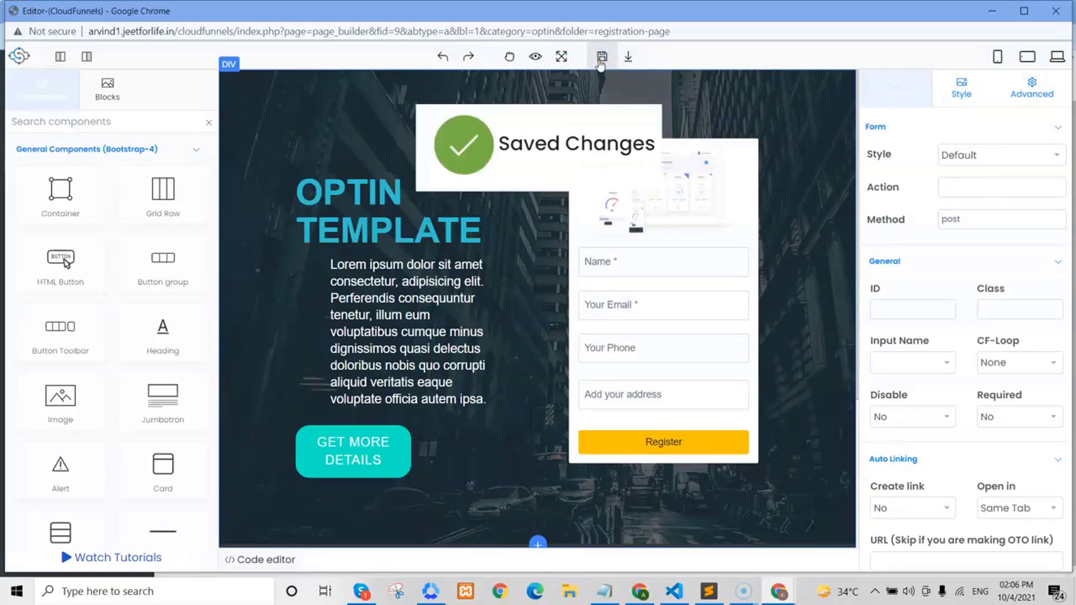
click(993, 11)
- Visit the live registration page, try the address field, and submit the form empty
click(283, 228)
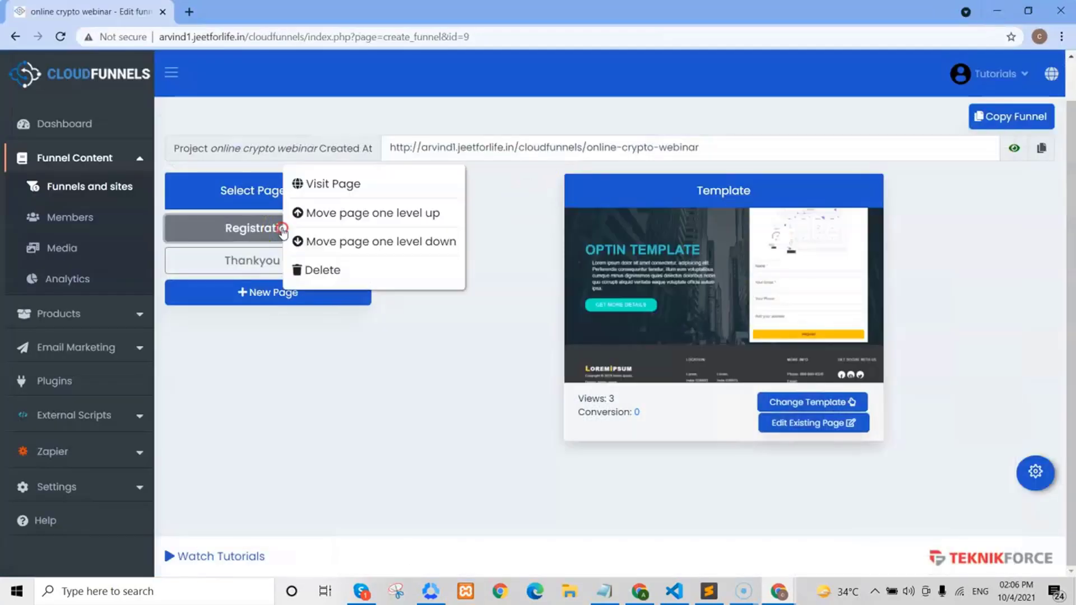
click(342, 190)
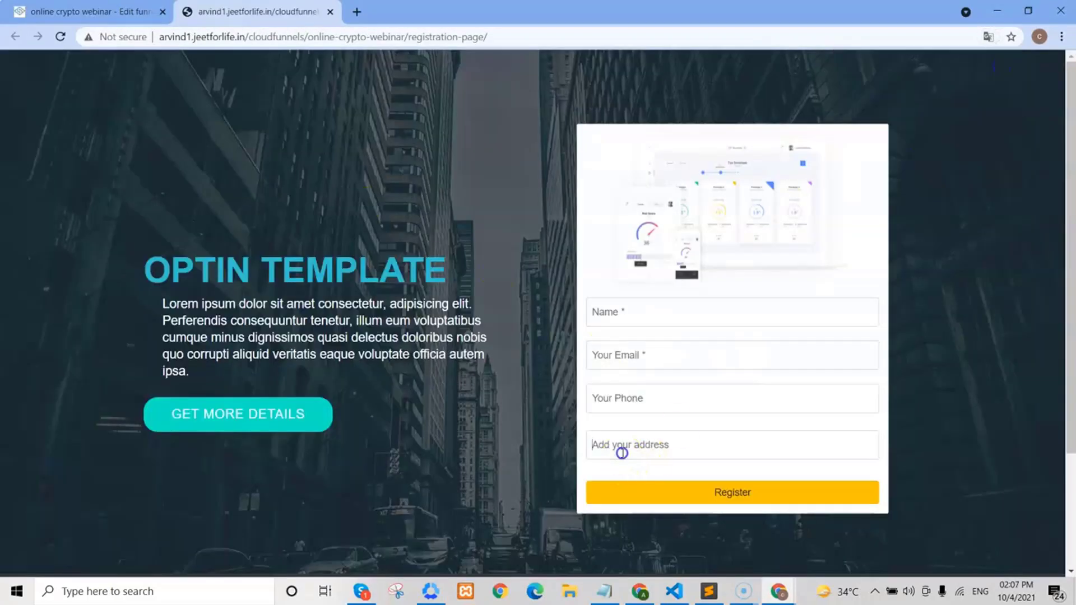
click(623, 452)
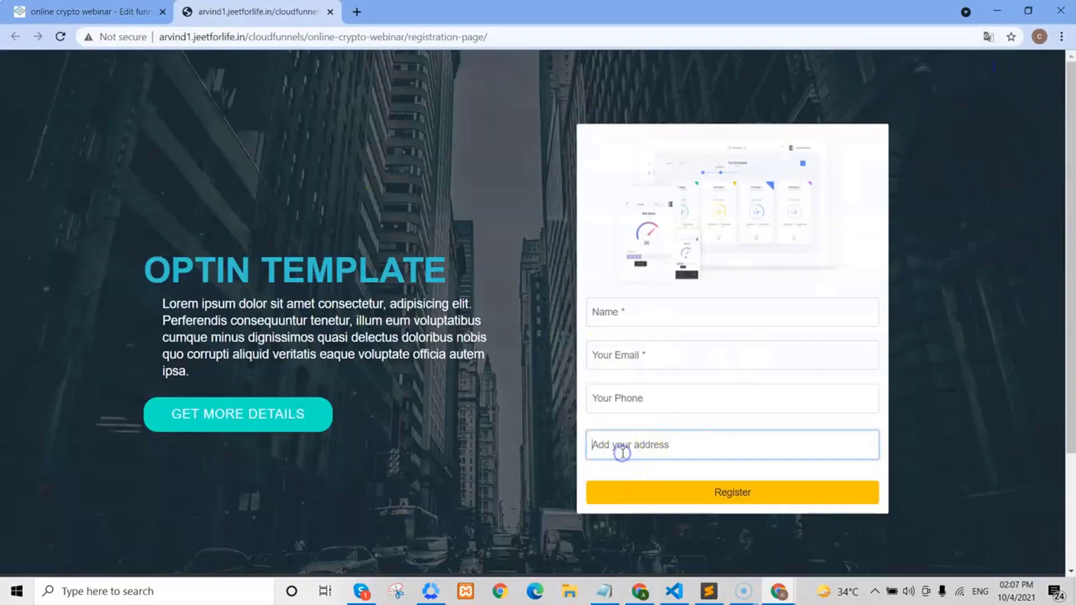
click(729, 499)
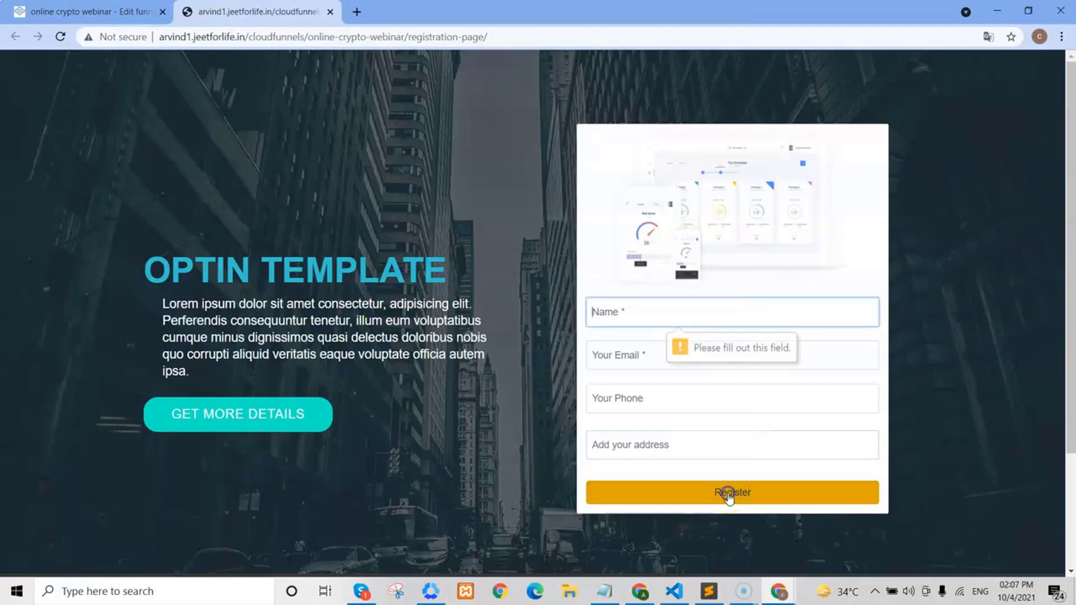
- Enter only a name and retry Register, triggering the email required warning
click(610, 324)
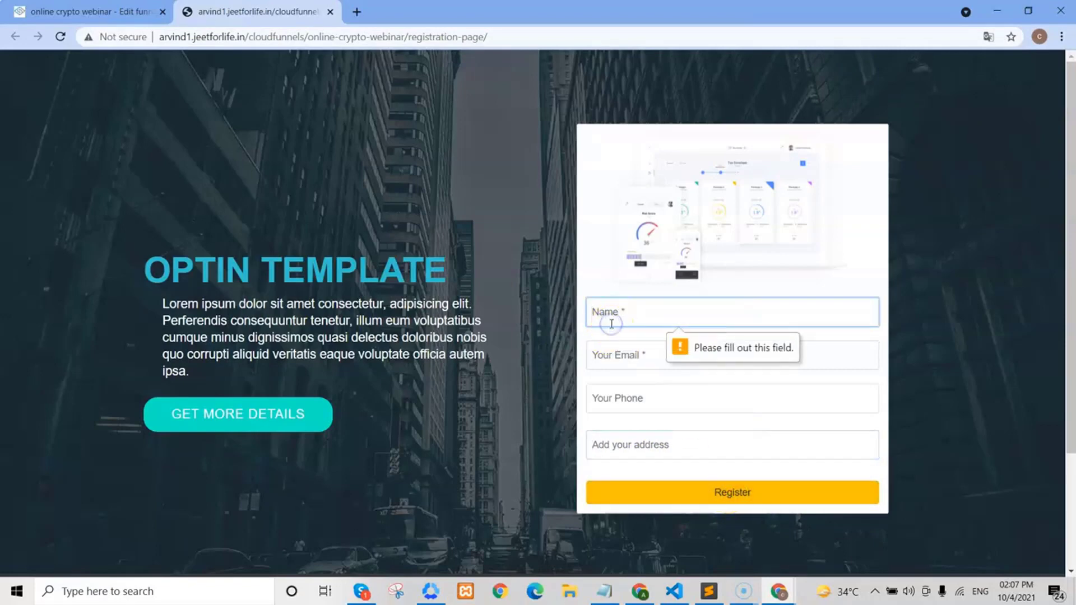
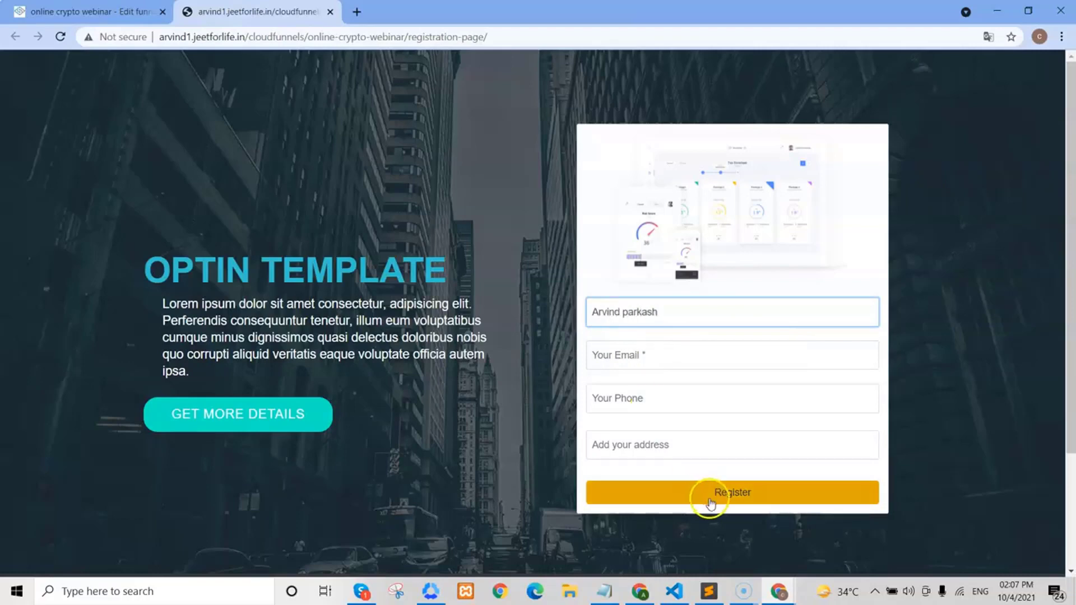
click(738, 494)
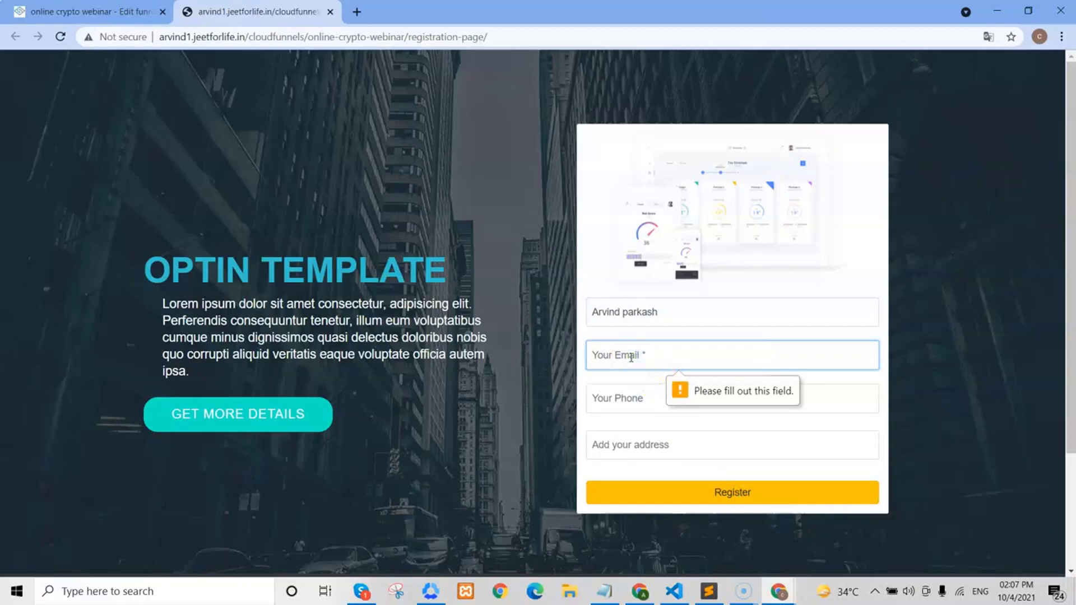
mouse_move(777, 589)
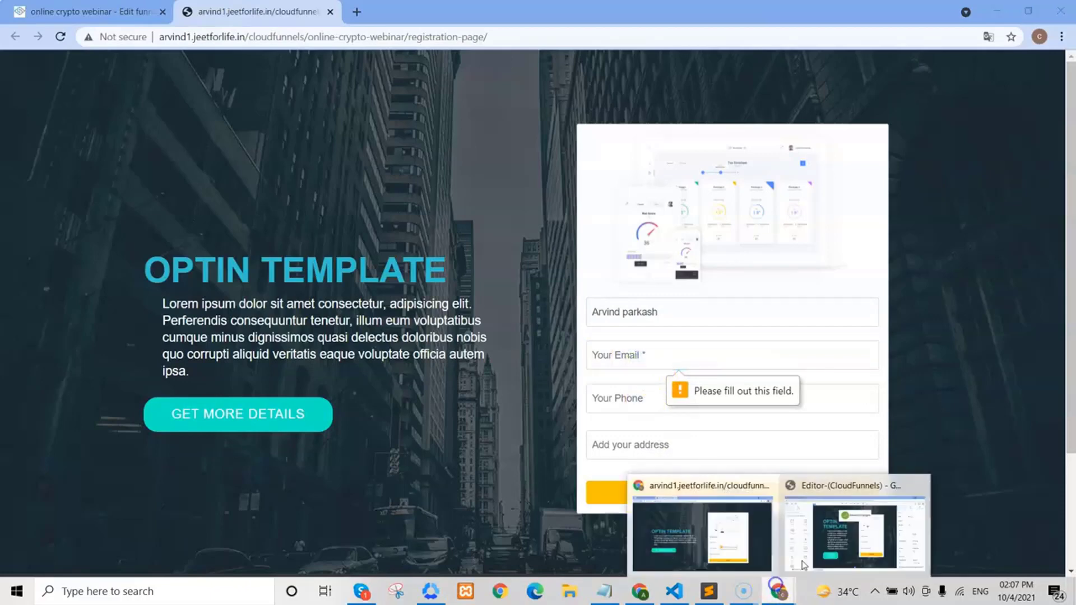
click(812, 546)
- Fill in the email, phone and address ('Add') fields on the live form and submit the registration
click(661, 307)
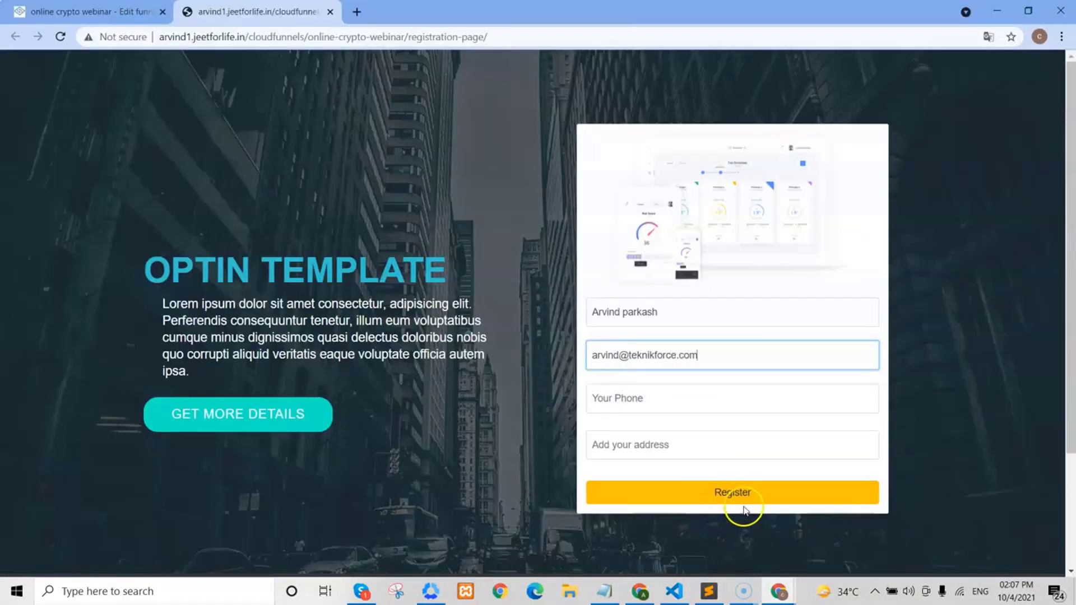
click(739, 496)
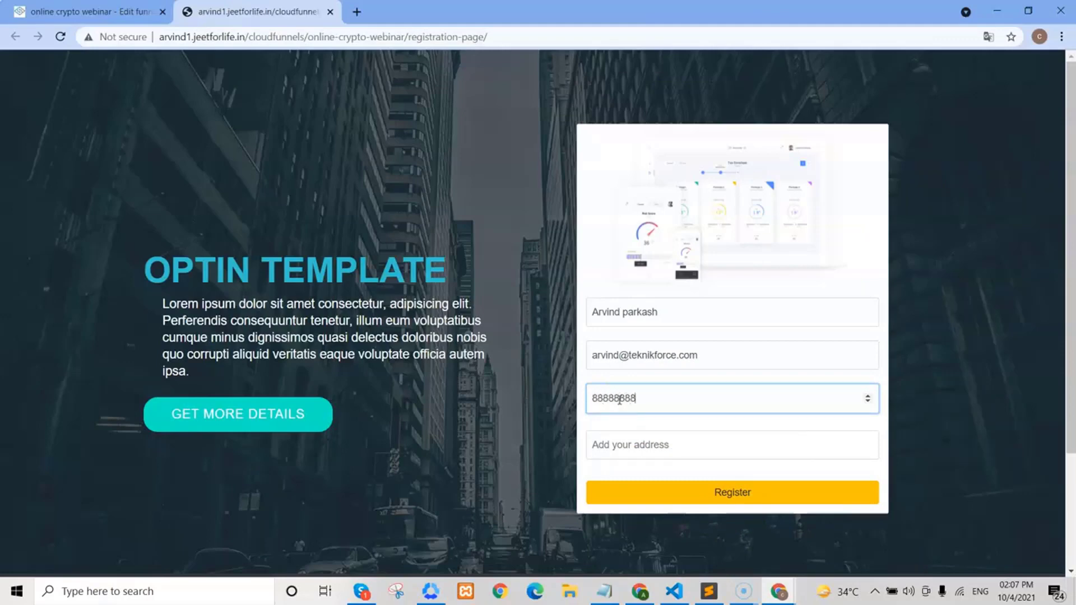
click(636, 442)
text(Add)
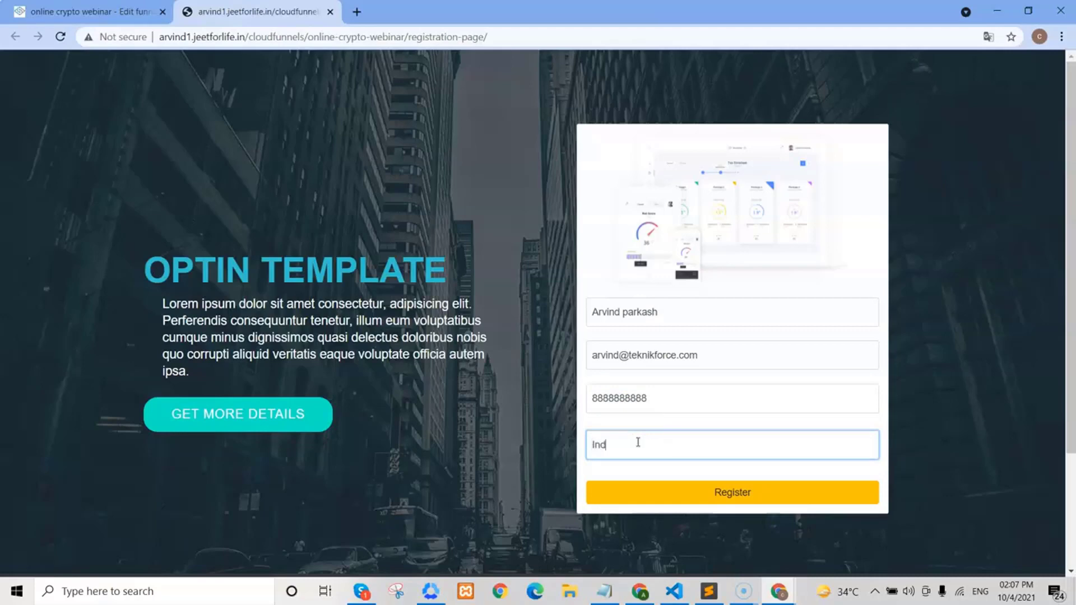
click(660, 399)
click(710, 351)
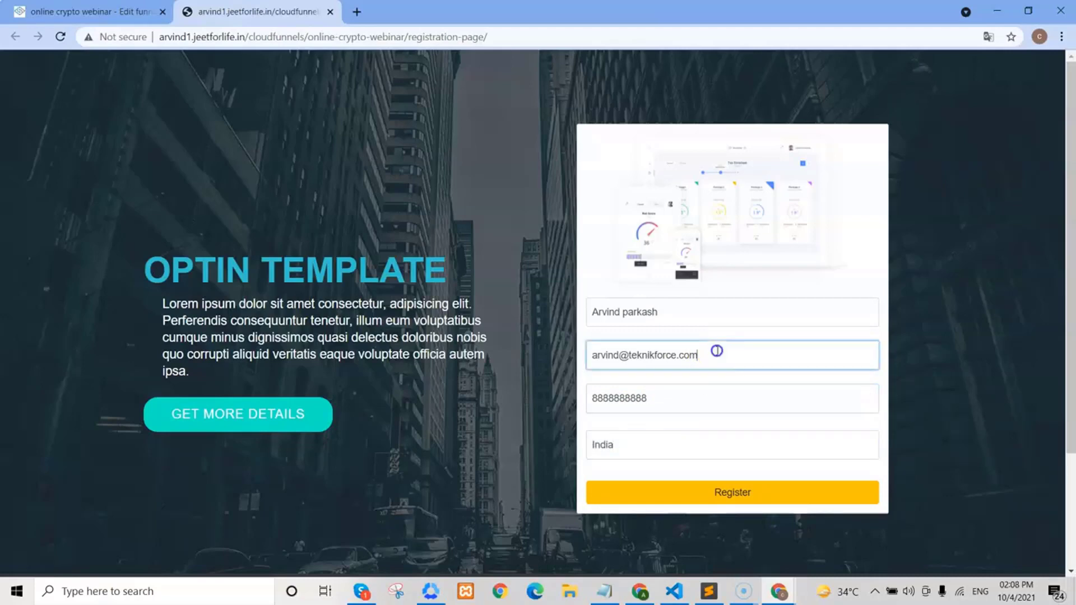
click(727, 501)
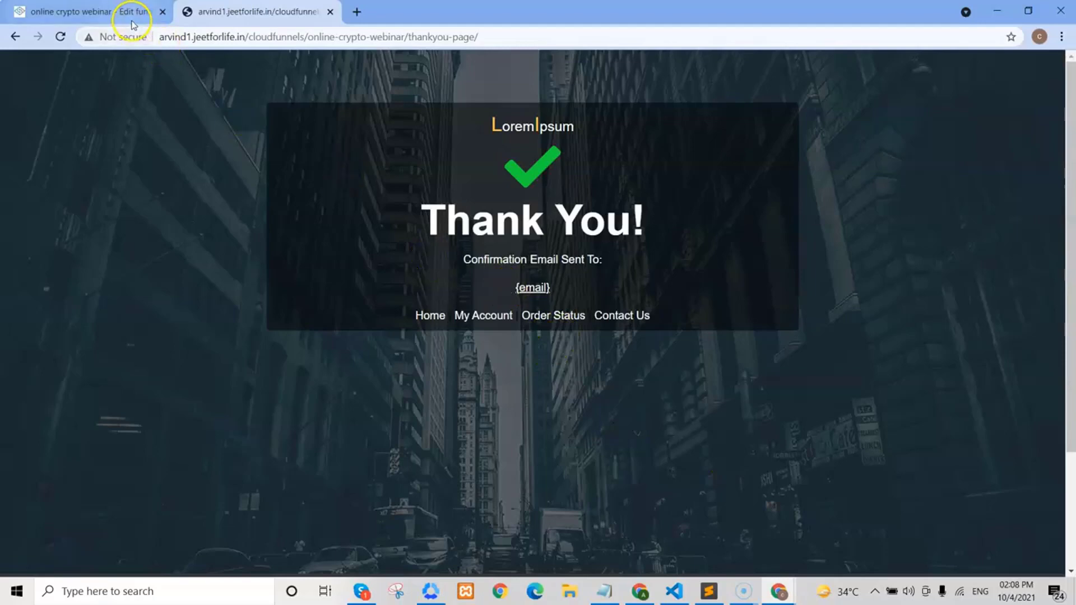
- Open the funnel's Optins list from the Conversion count and verify the entry's name, phone and address
click(114, 16)
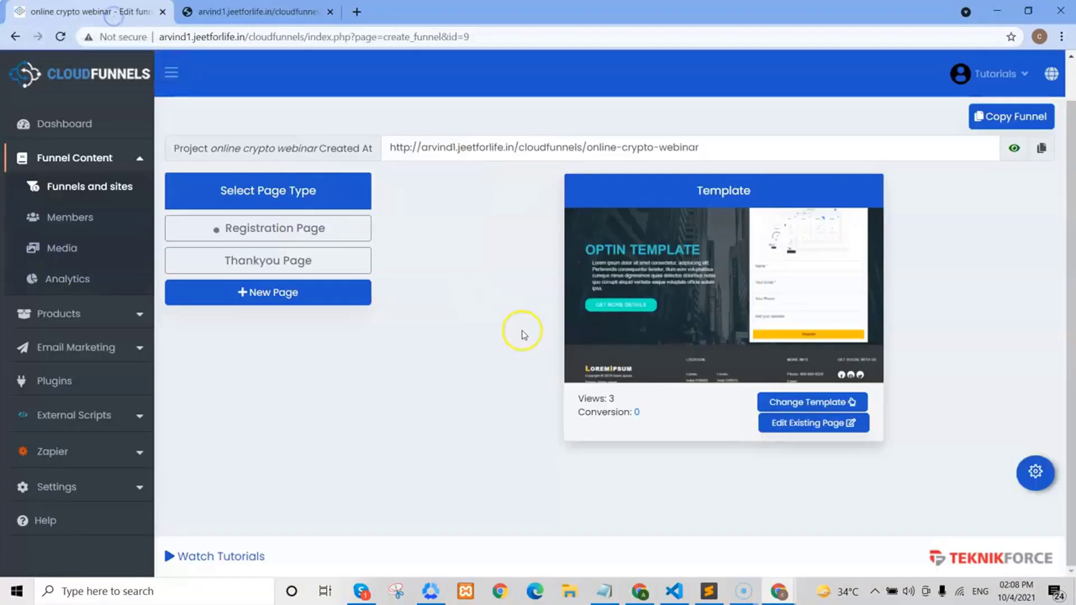
click(634, 413)
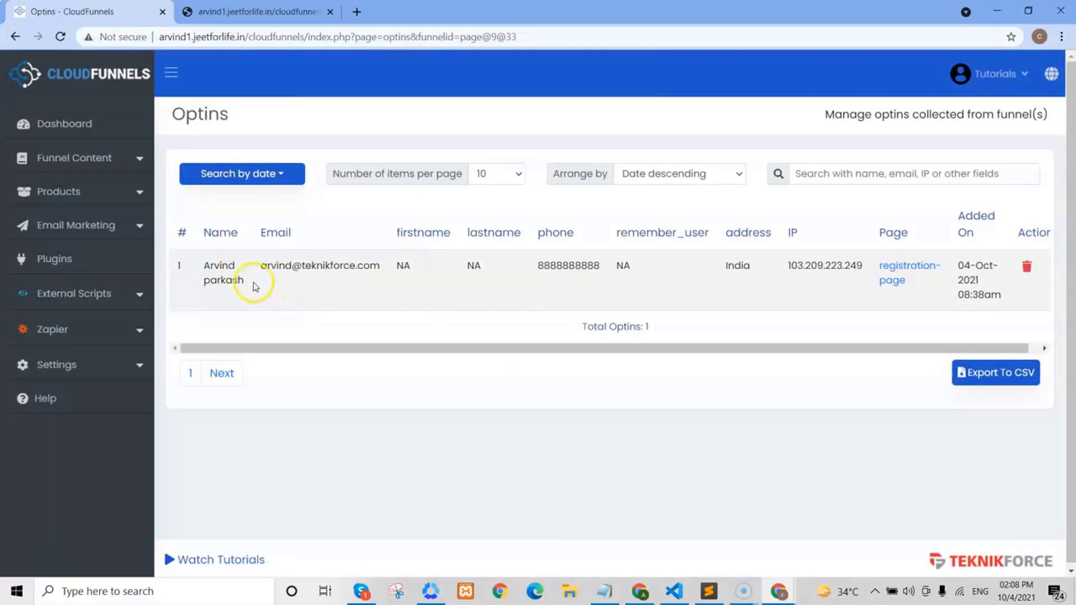
drag(199, 265, 392, 261)
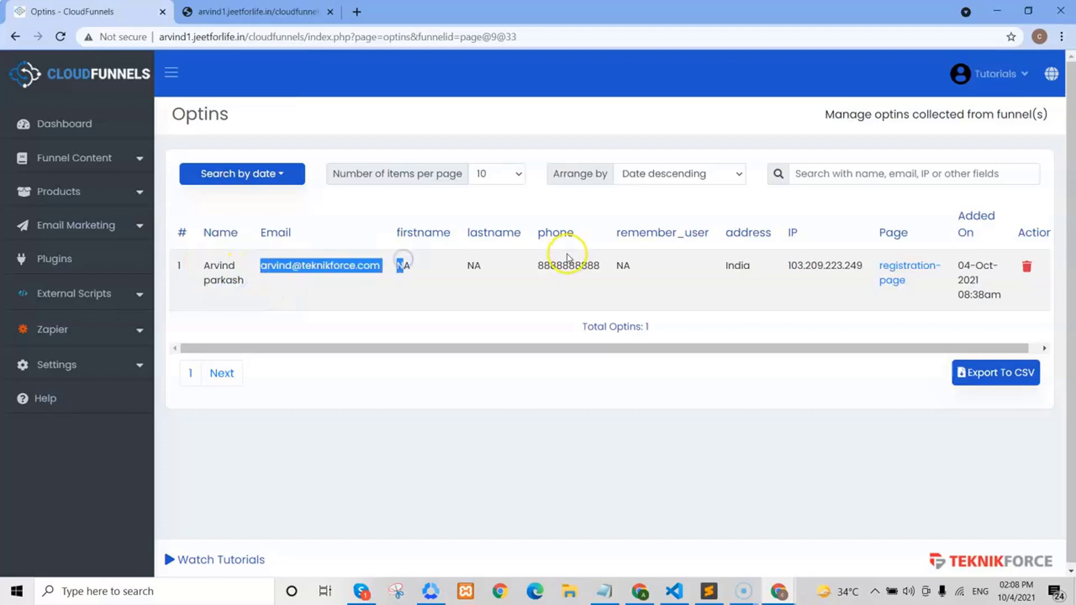
click(563, 263)
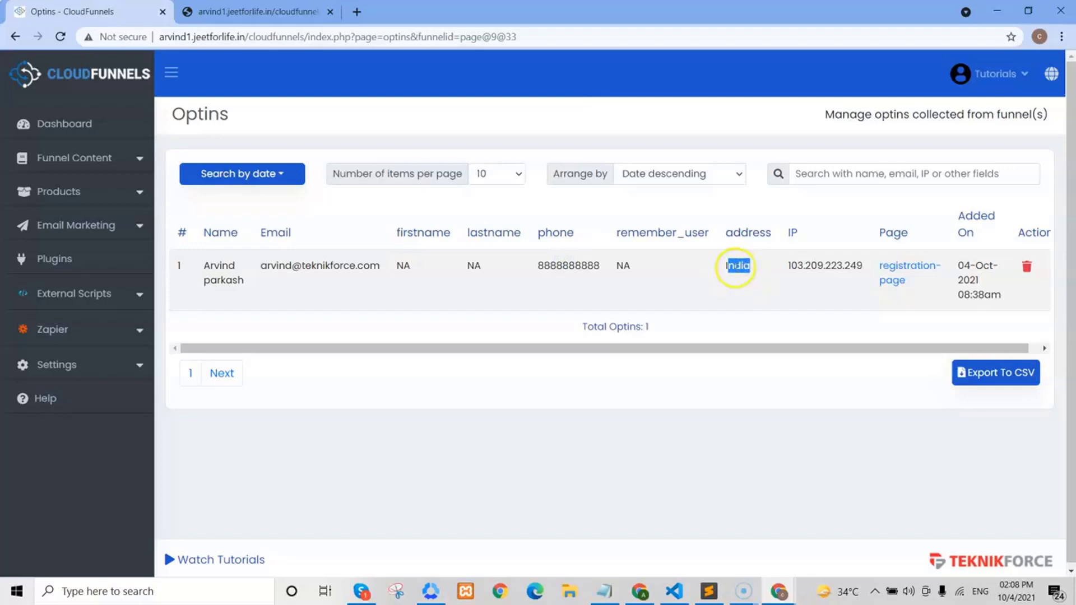
click(282, 13)
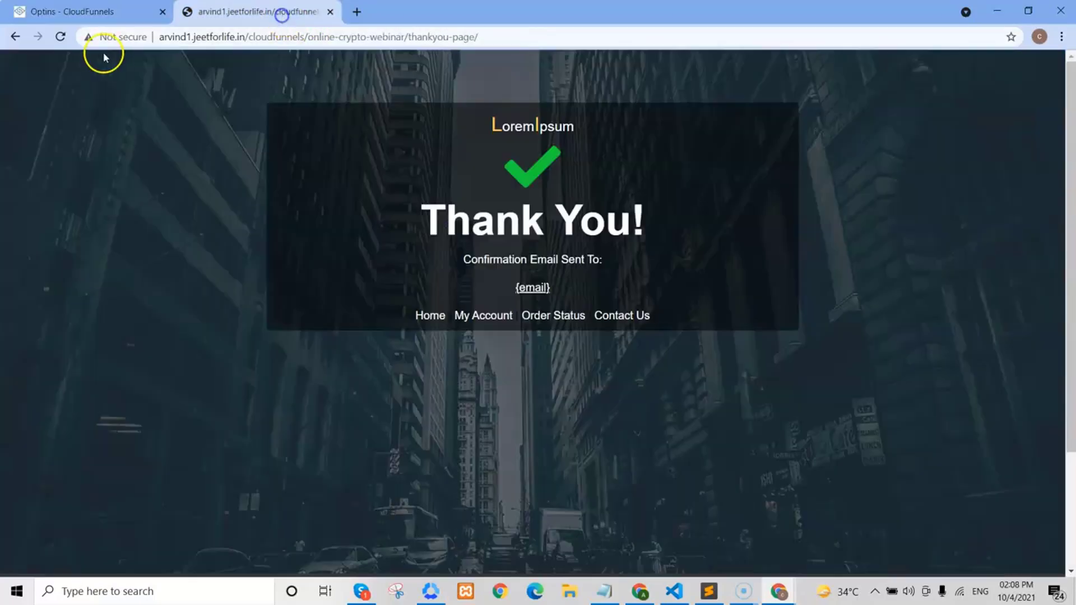
- Submit another registration with a test name, email and phone number, and address India
click(14, 37)
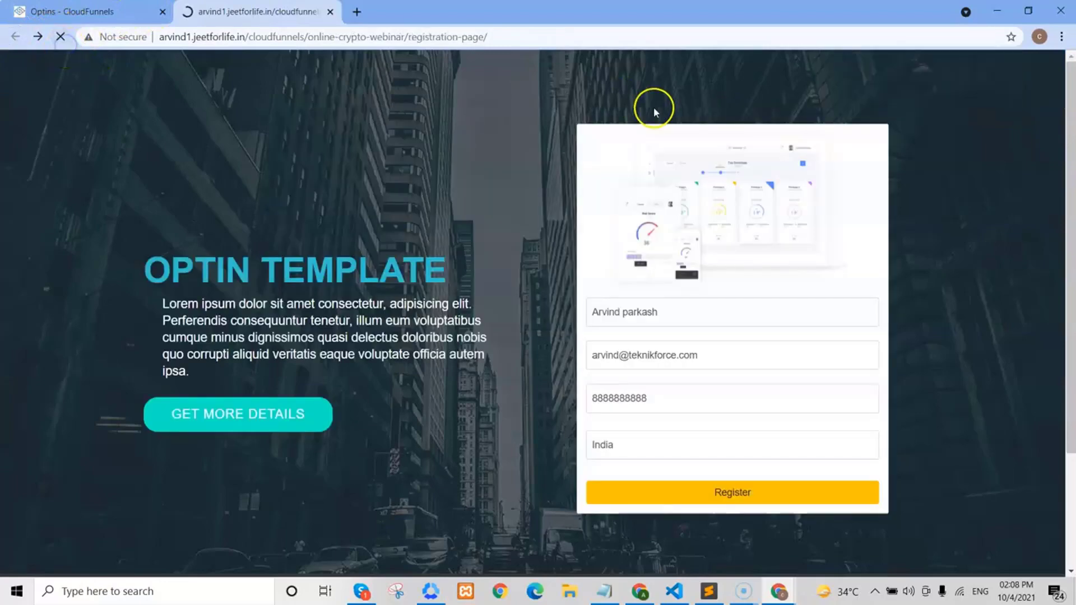
click(654, 320)
text(Charli)
key(Tab)
text(coures@test.c)
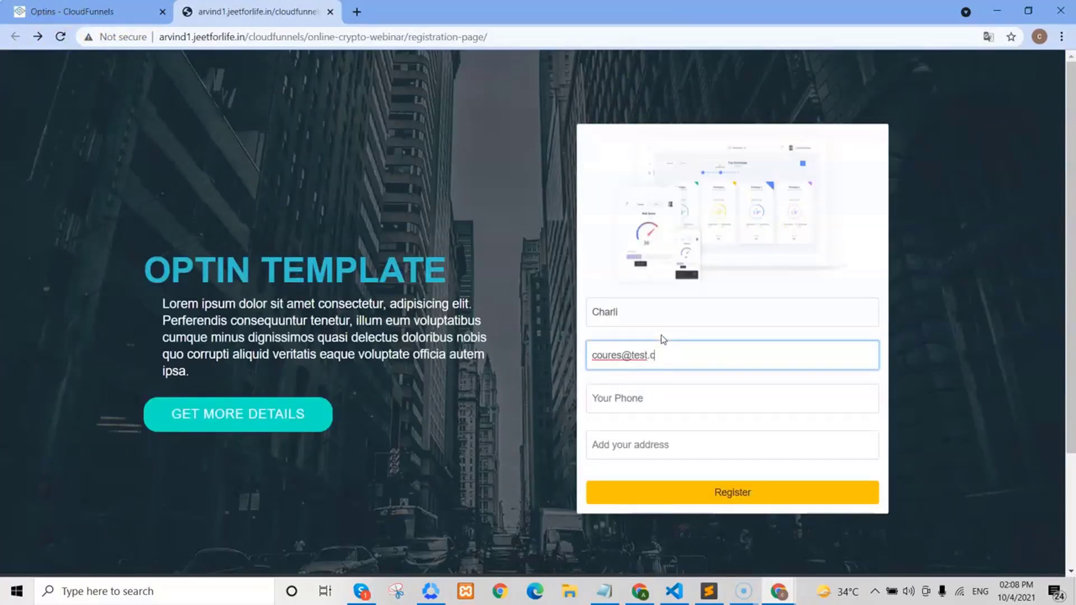
click(667, 408)
text(888888888)
click(663, 442)
text(India)
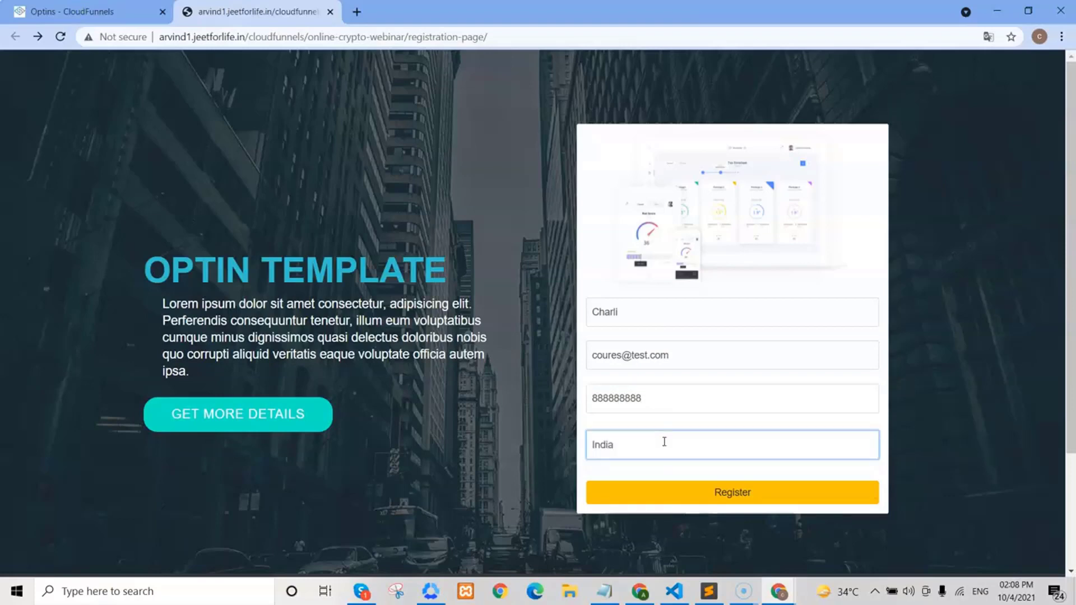
click(689, 491)
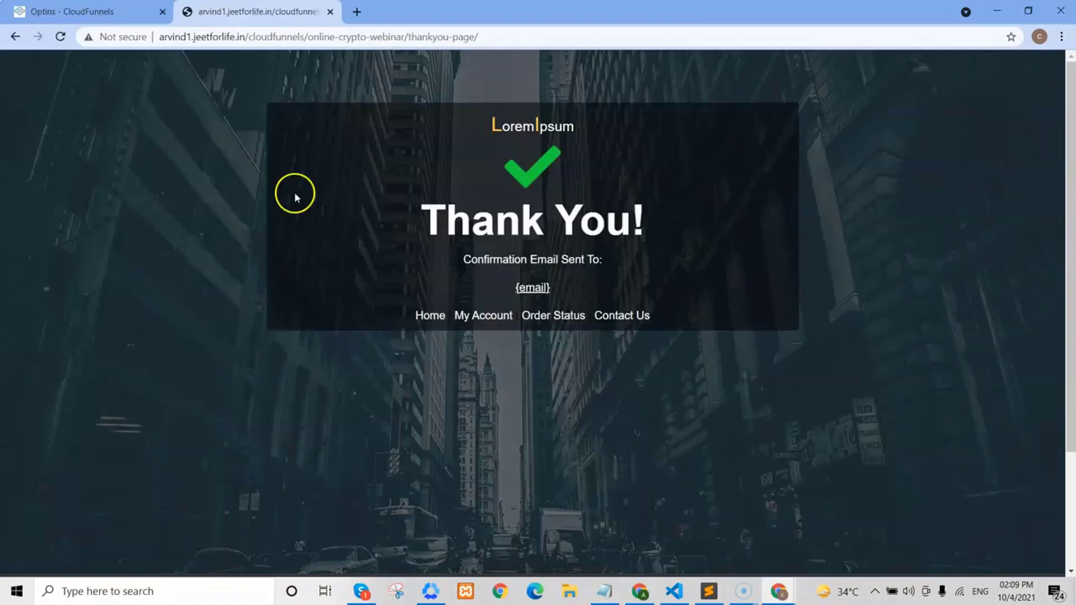
- Open the funnel's Optins list to confirm the new entry appears alongside the first
click(125, 11)
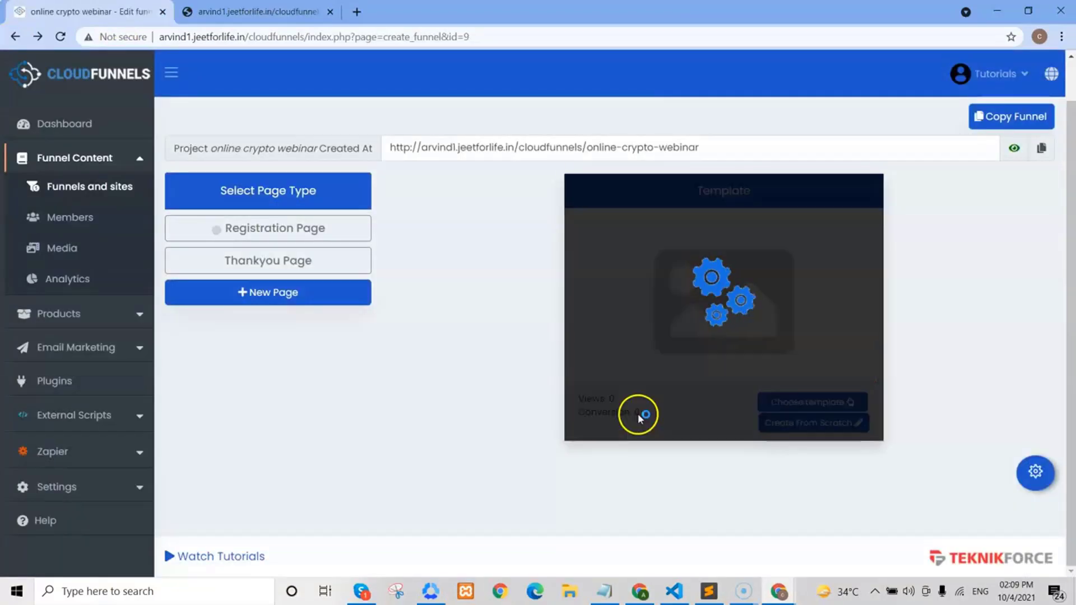
click(637, 413)
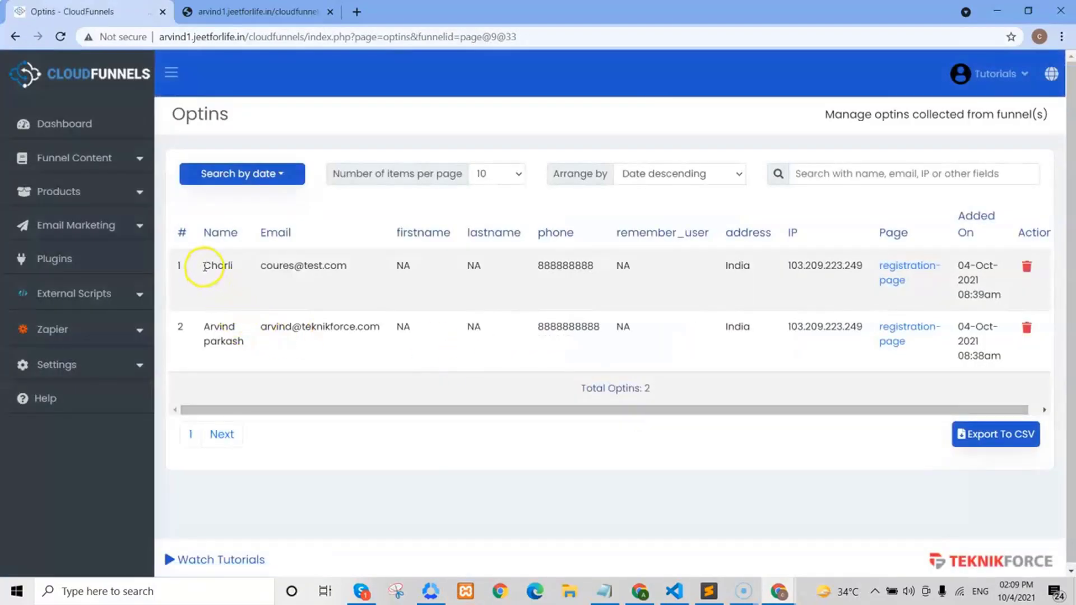
drag(204, 268, 330, 267)
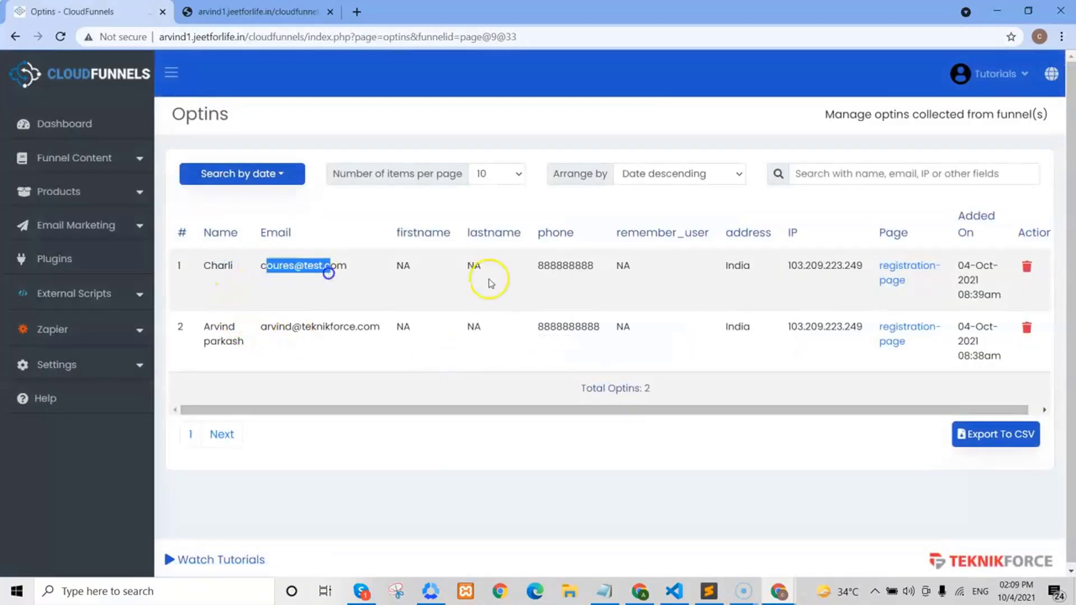